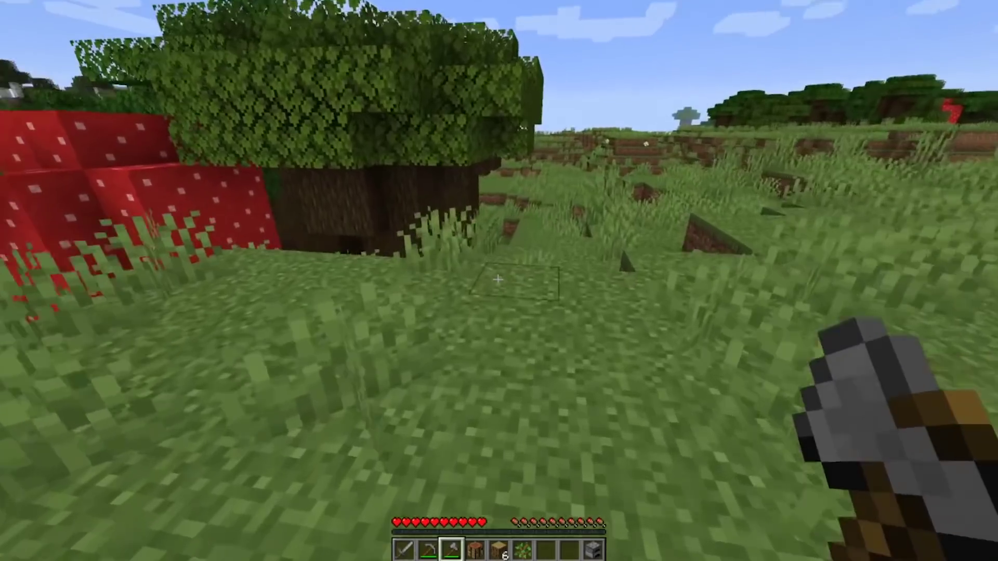
Chop a log from the tree, place a crafting table on the grass, and move Oak Planks in its grid.
key(w)
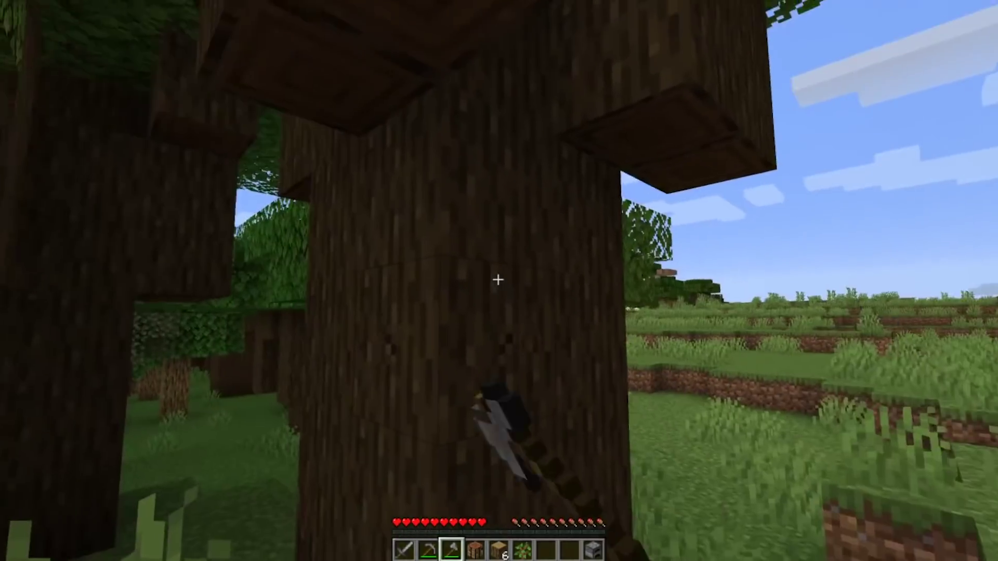
drag(498, 280, 498, 279)
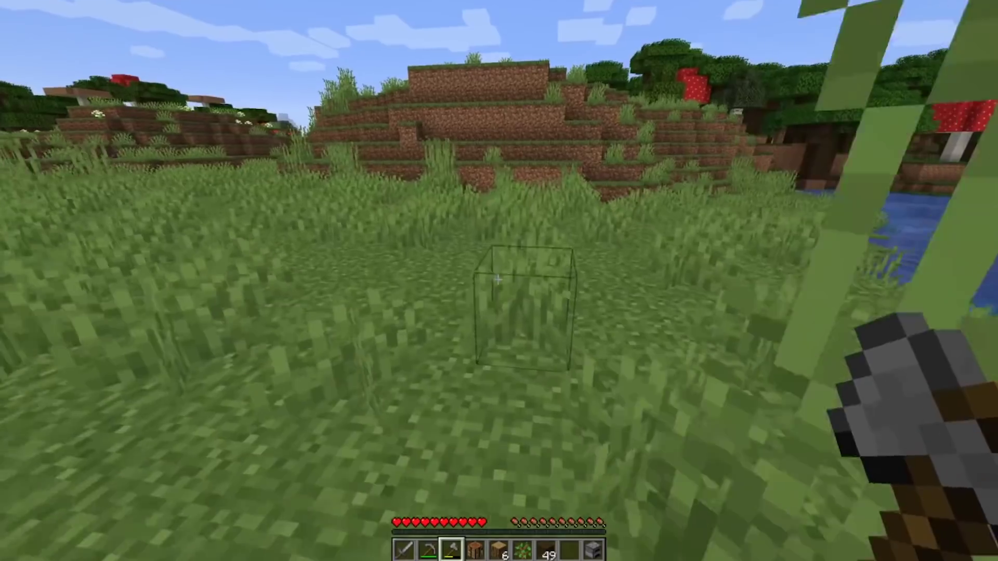
key(4)
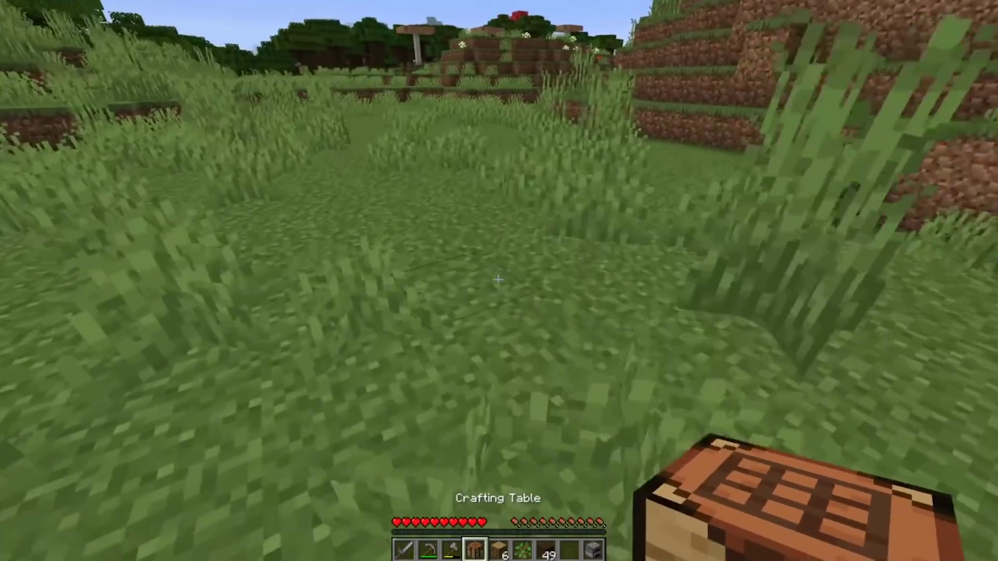
right_click(498, 280)
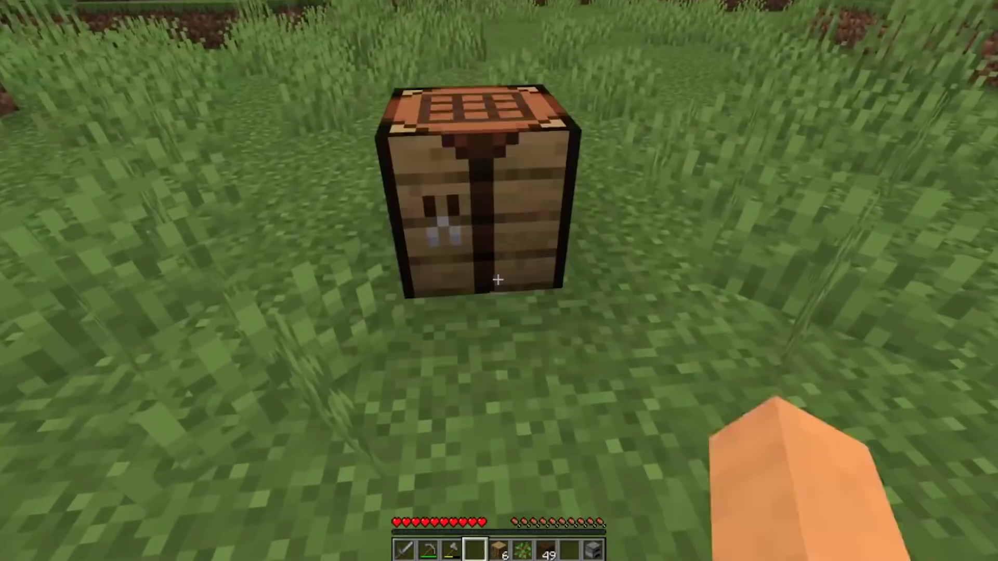
right_click(498, 280)
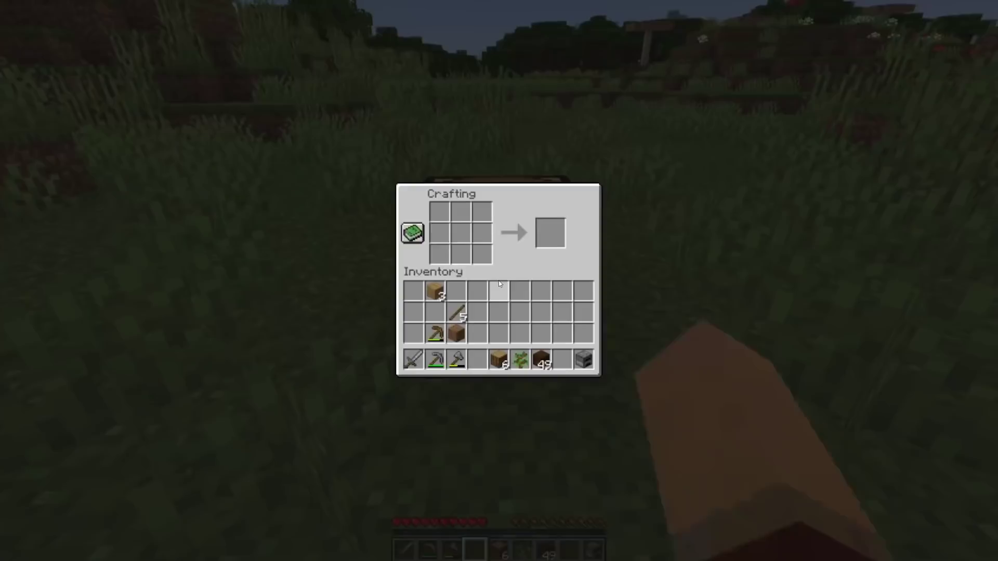
click(434, 291)
click(461, 255)
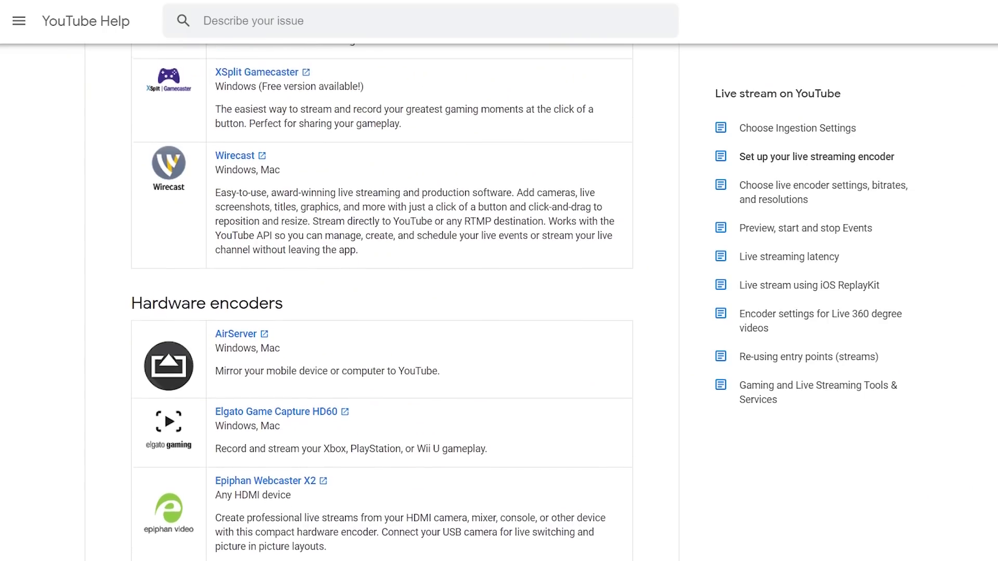
Scroll the encoder setup page up until the Streamlabs OBS entry is visible.
scroll(382, 303, up, 2)
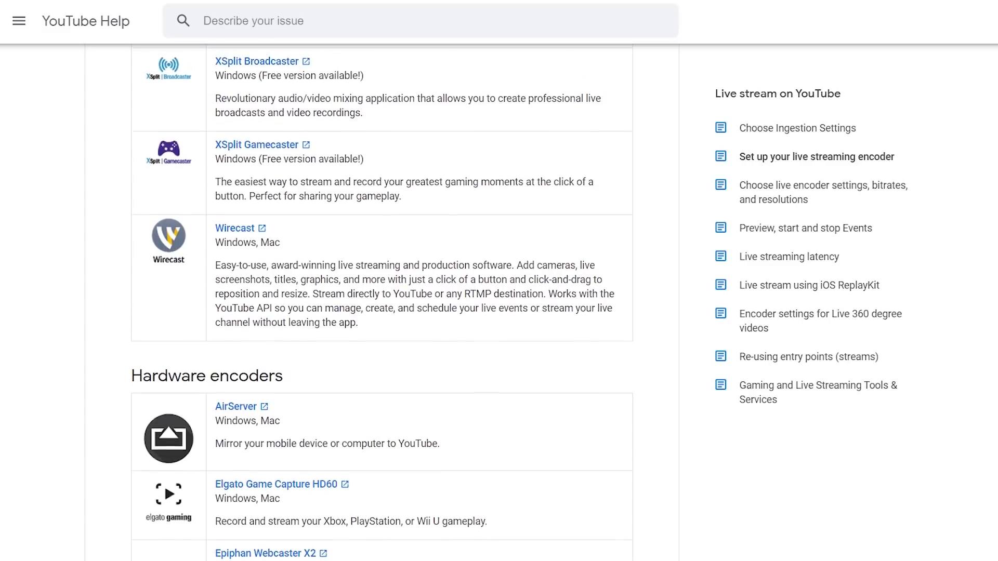
scroll(382, 303, up, 2)
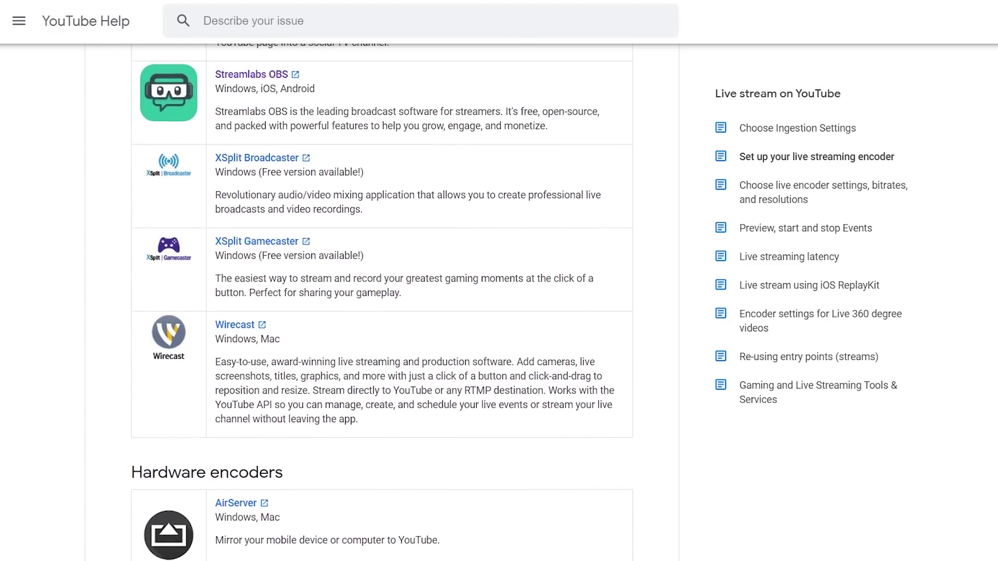
scroll(381, 303, up, 2)
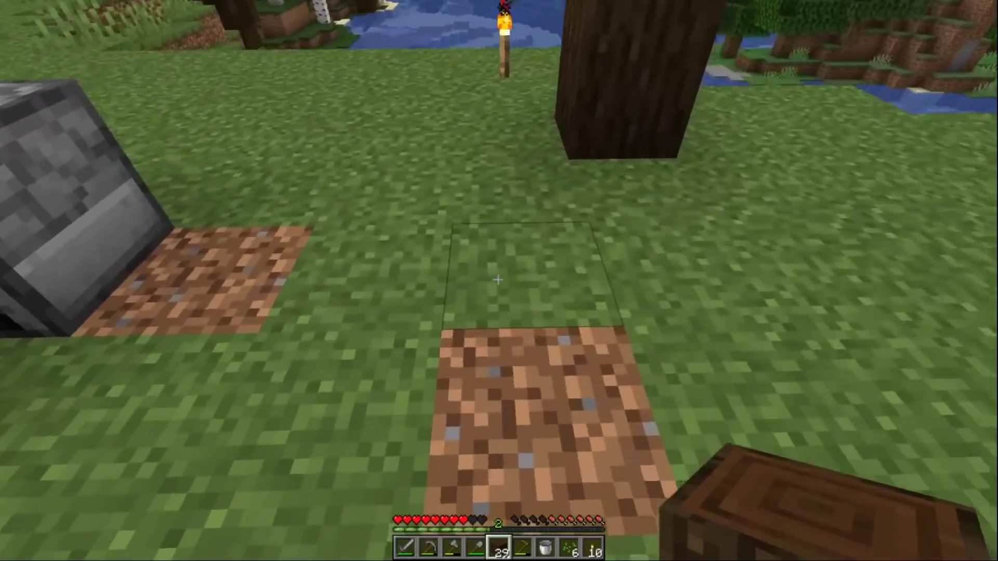
Place dark oak logs and plank blocks into the dirt trench.
key(w)
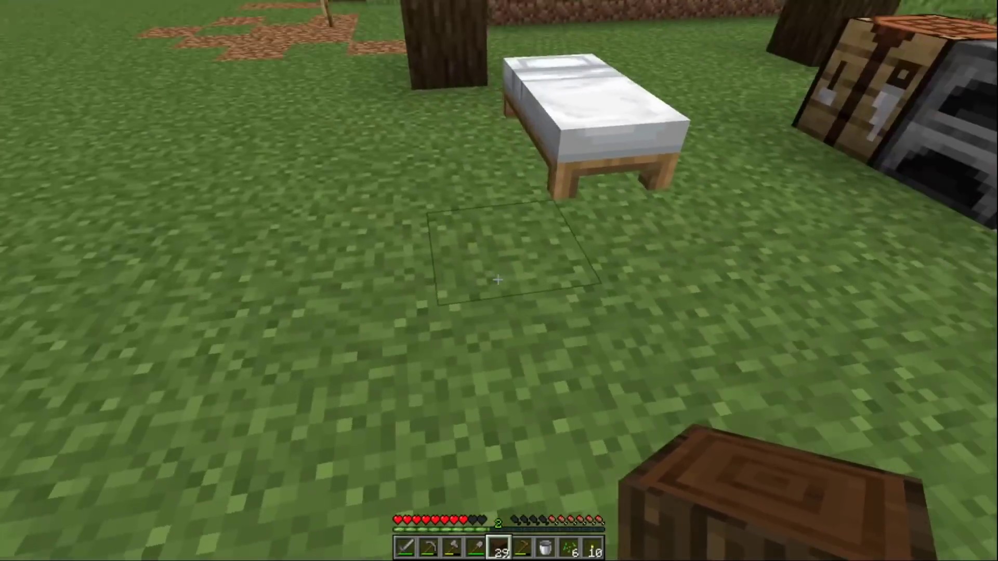
key(s)
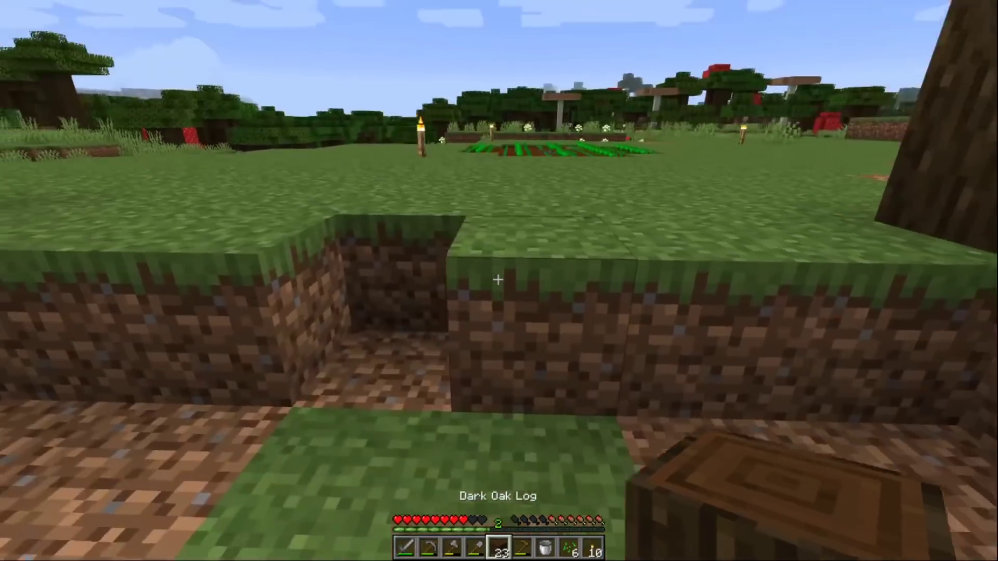
right_click(498, 280)
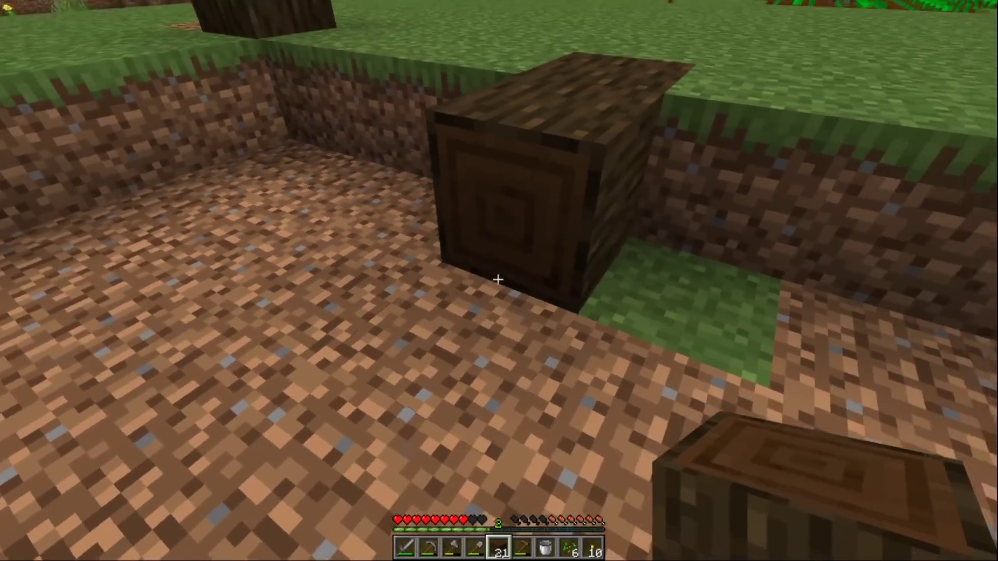
right_click(498, 279)
right_click(498, 280)
key(2)
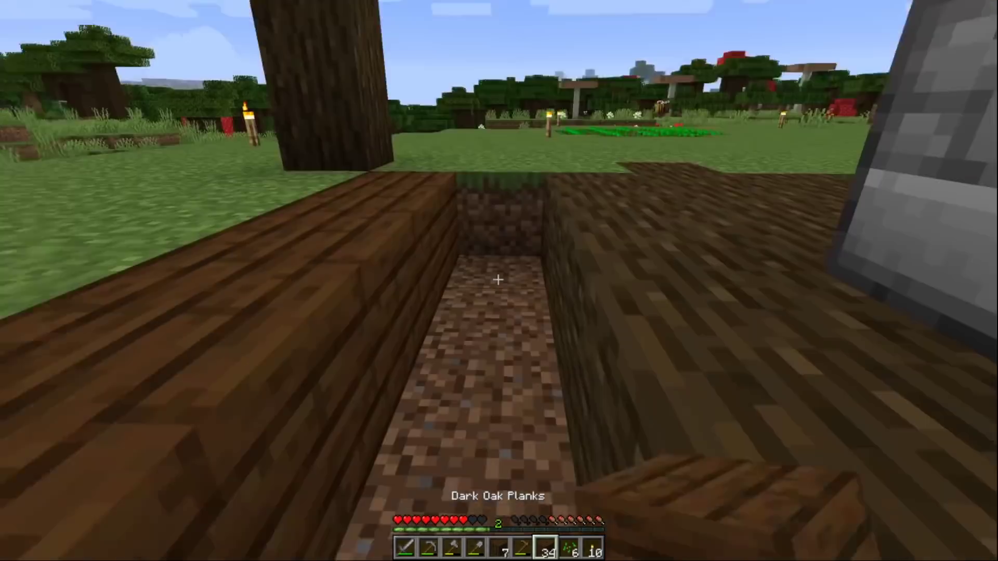
right_click(498, 281)
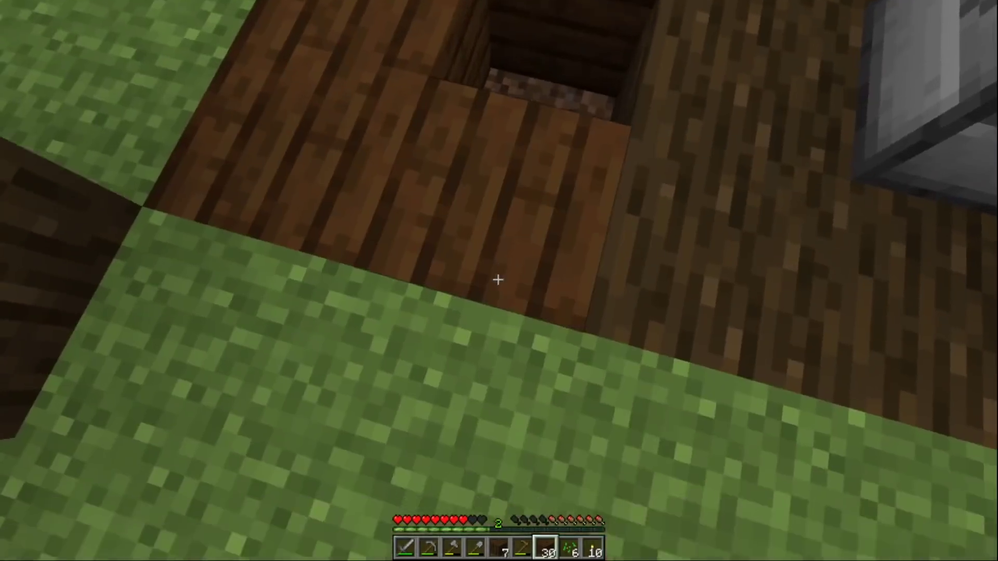
right_click(498, 281)
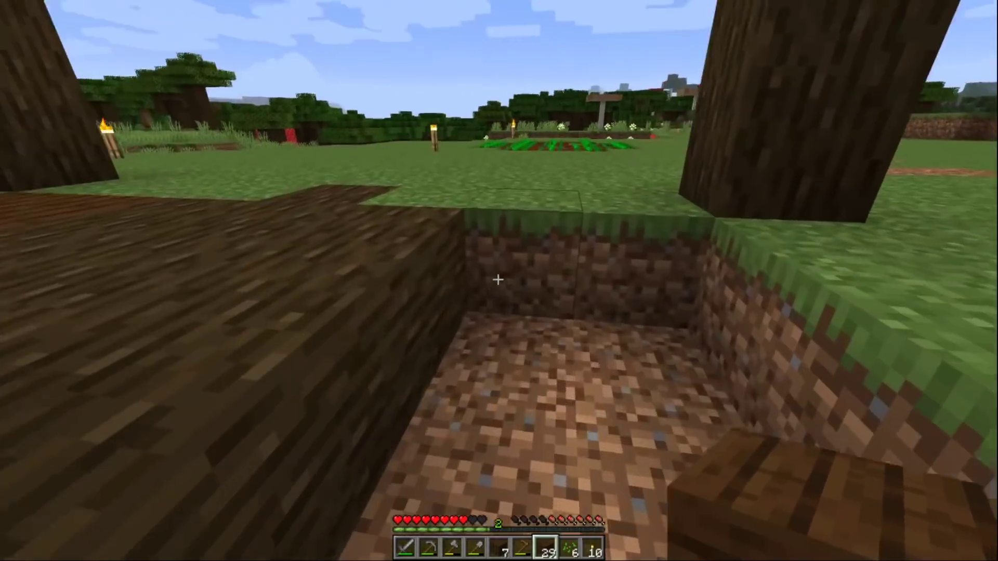
Strip the bark off a log with the Stone Axe, then board the boat by the lake.
right_click(498, 280)
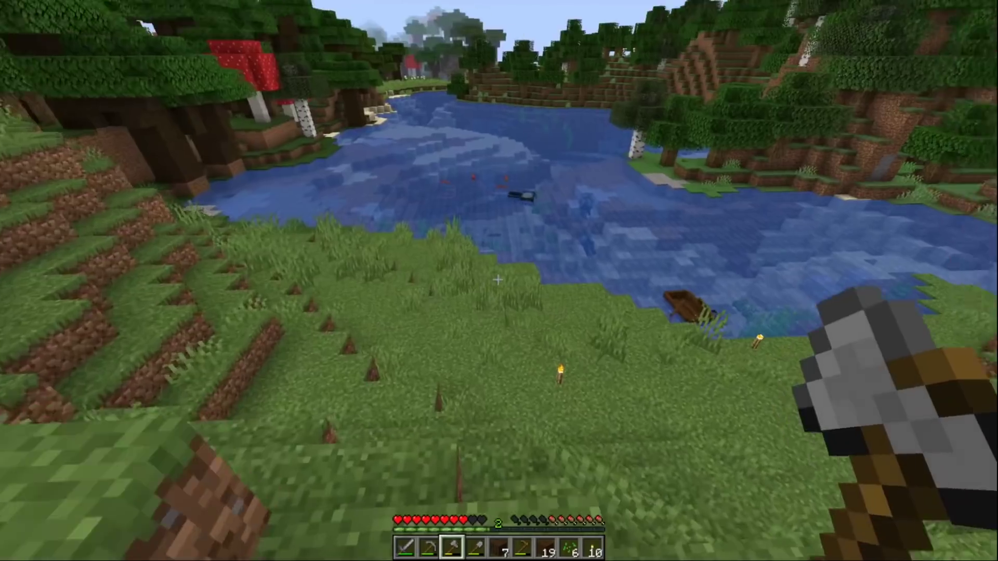
key(2)
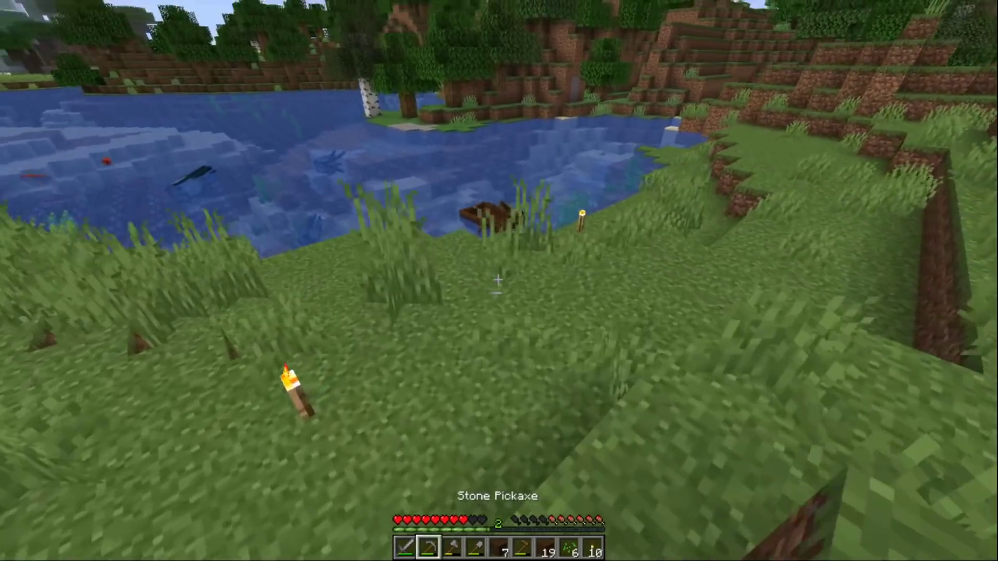
key(w)
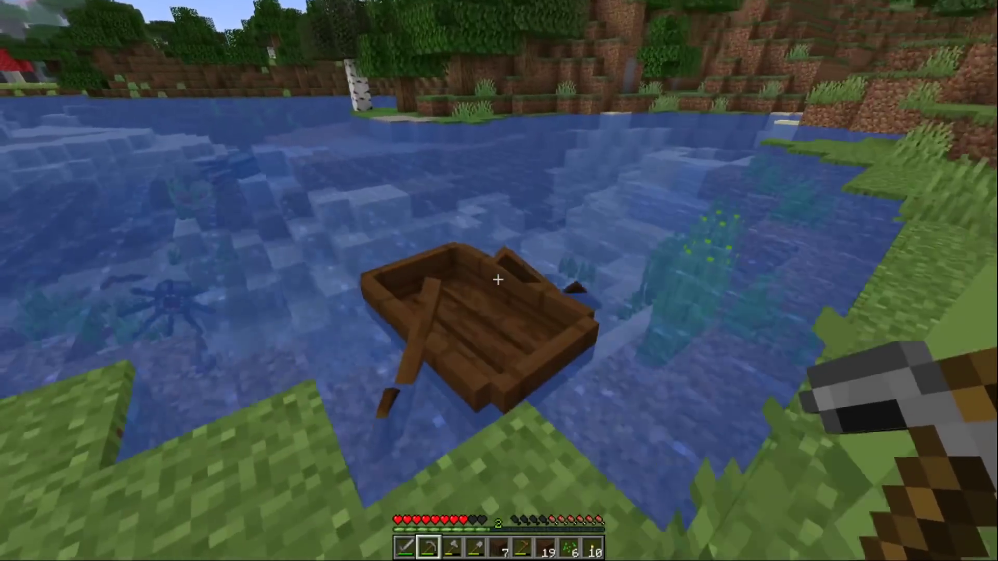
right_click(498, 280)
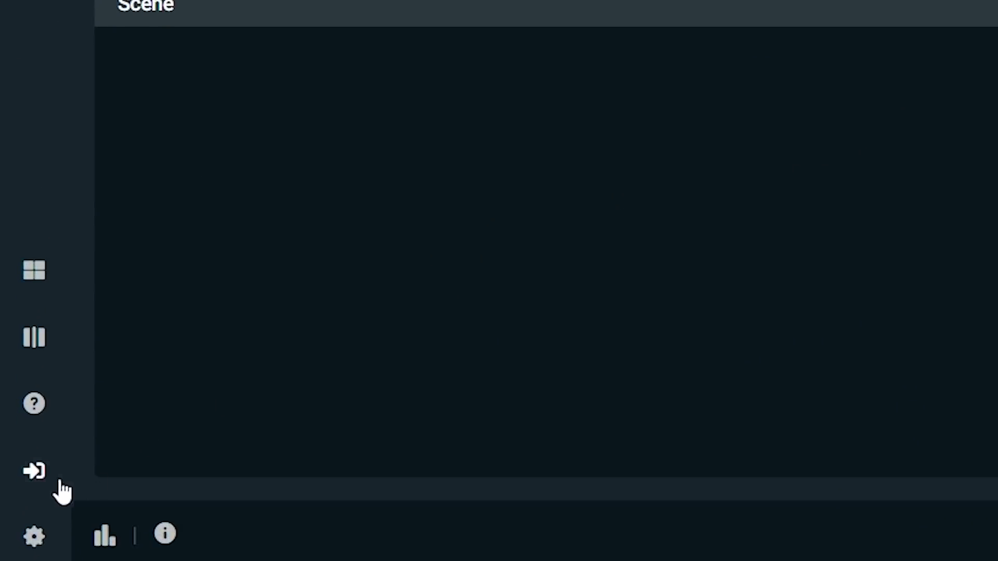
click(46, 486)
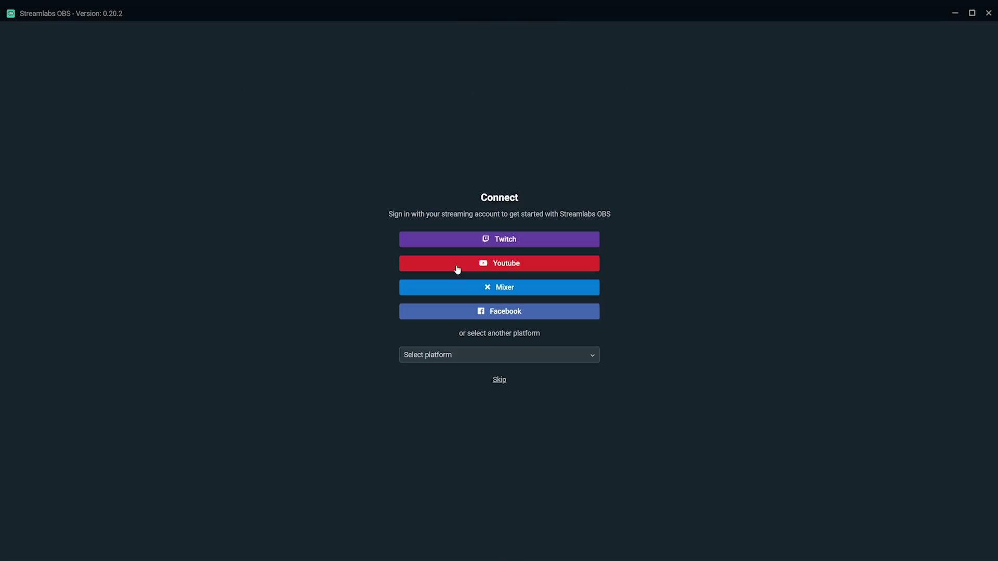
click(504, 539)
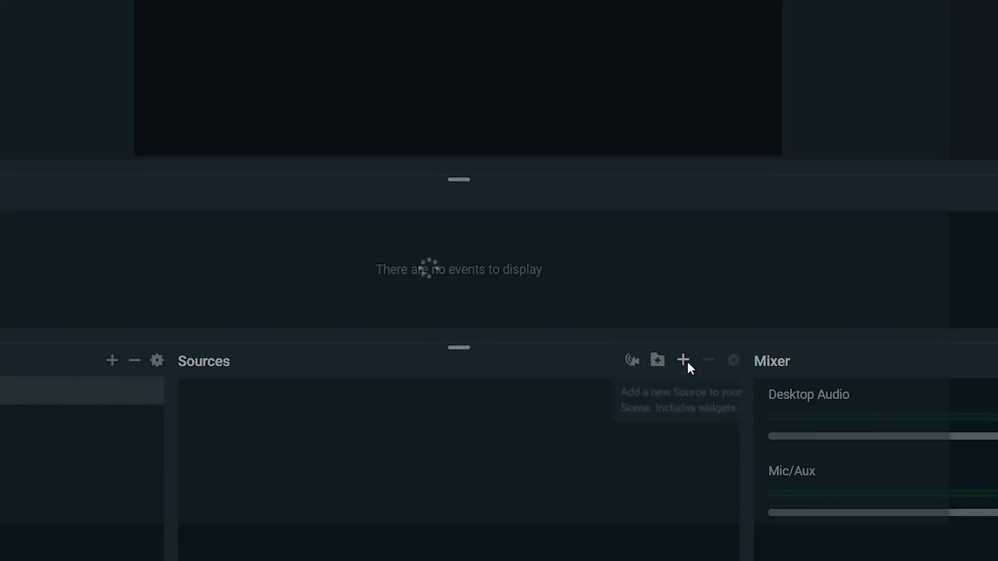
Add a Game Capture source to the scene named 'Minecraft'.
click(568, 270)
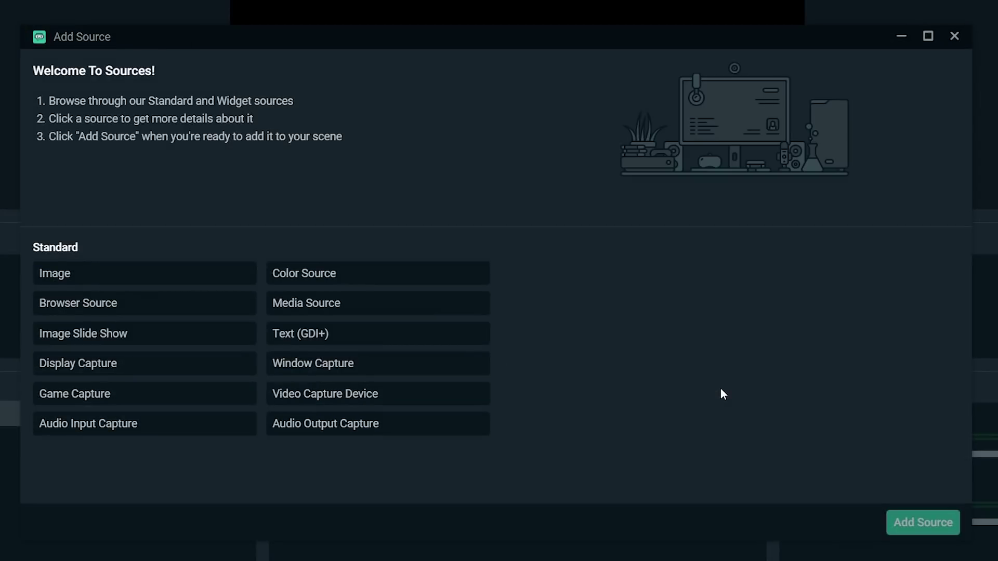
click(160, 405)
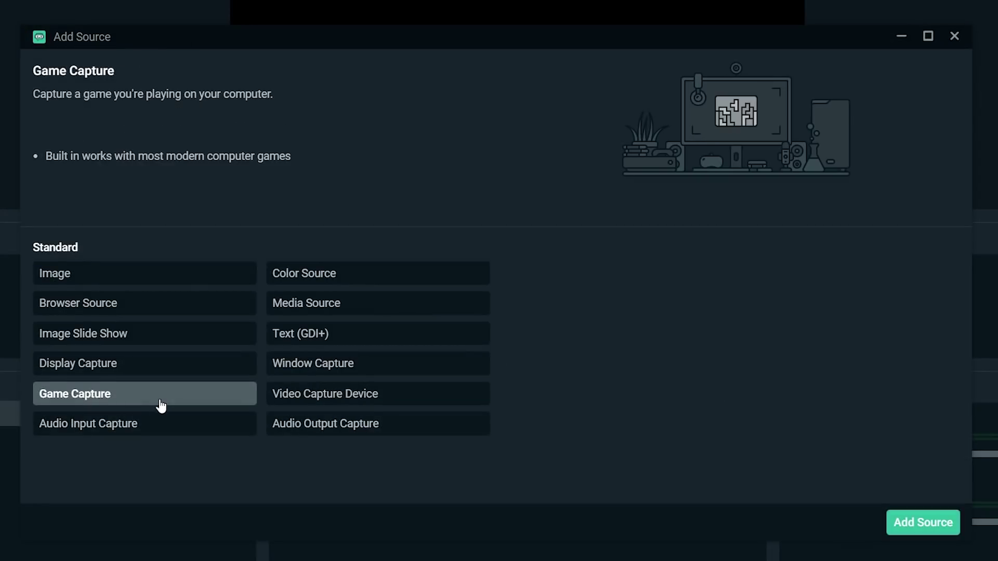
click(923, 523)
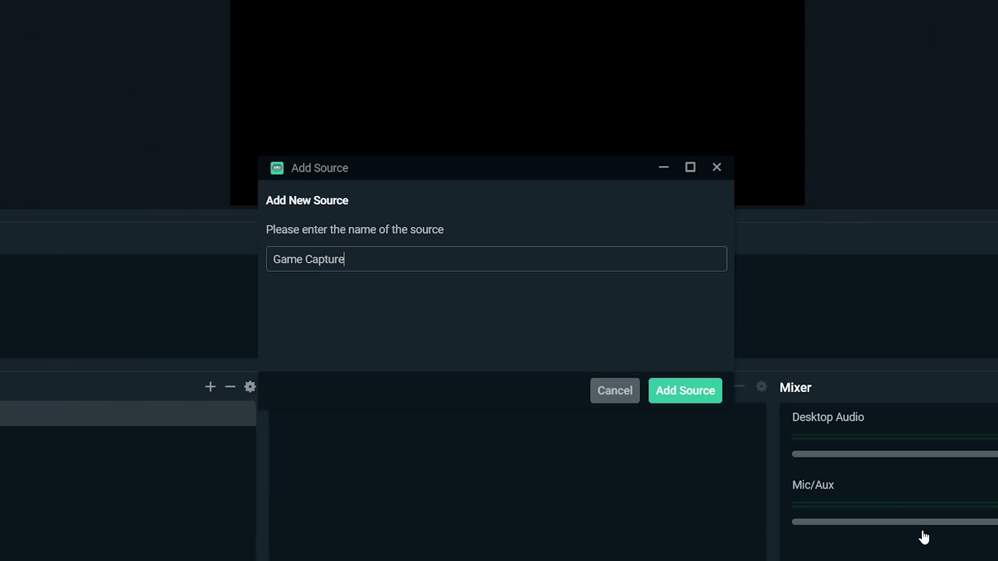
drag(346, 270, 226, 260)
text(Minecraft)
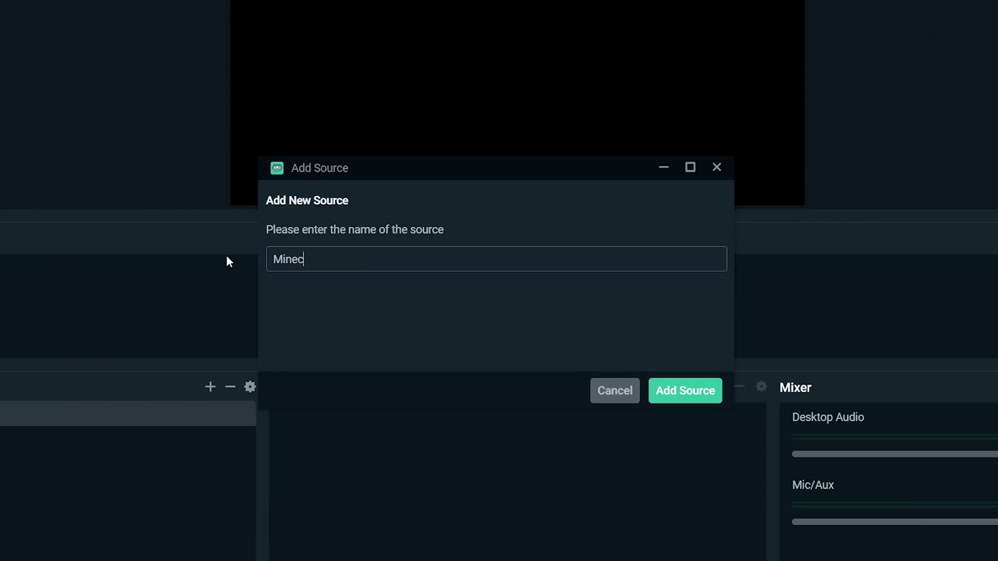
click(686, 391)
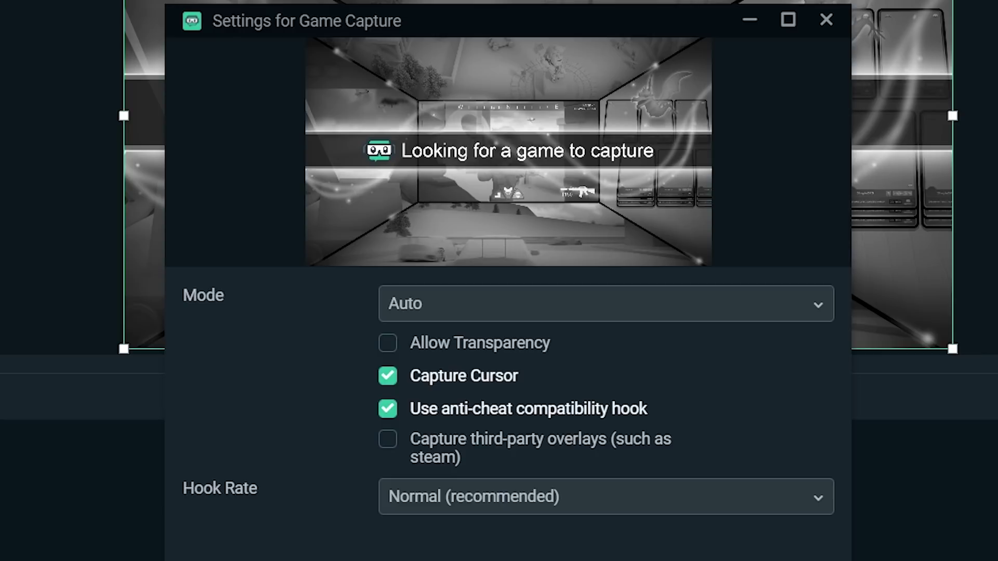
Set the capture mode to Capture specific window on [javaw.exe]: Minecraft 1.15.2 and confirm.
click(826, 316)
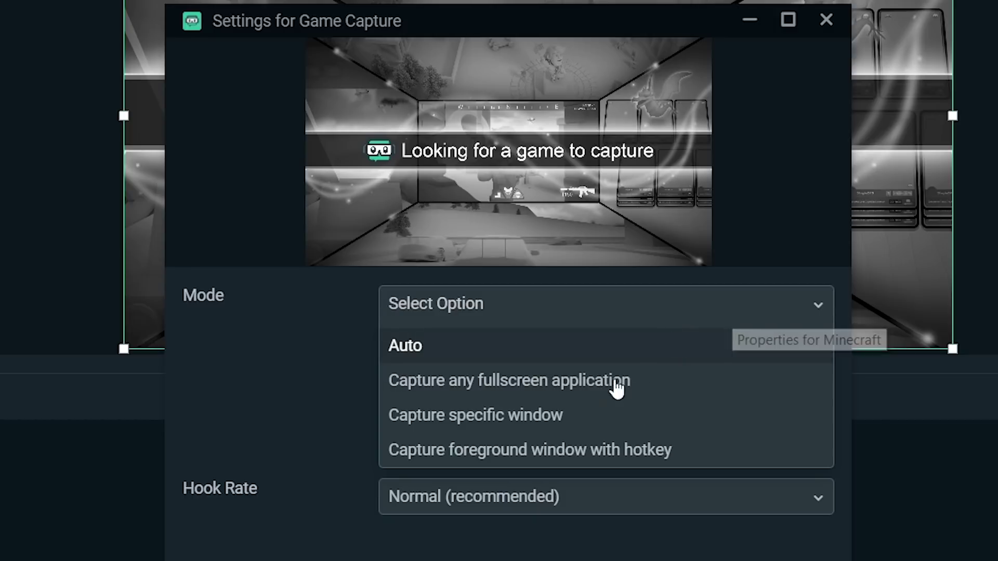
click(539, 419)
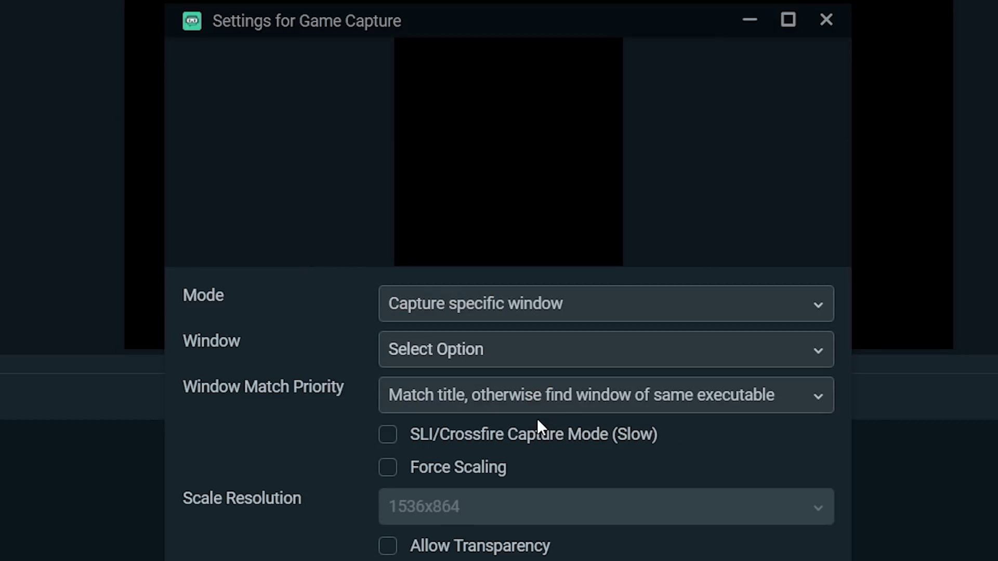
click(520, 354)
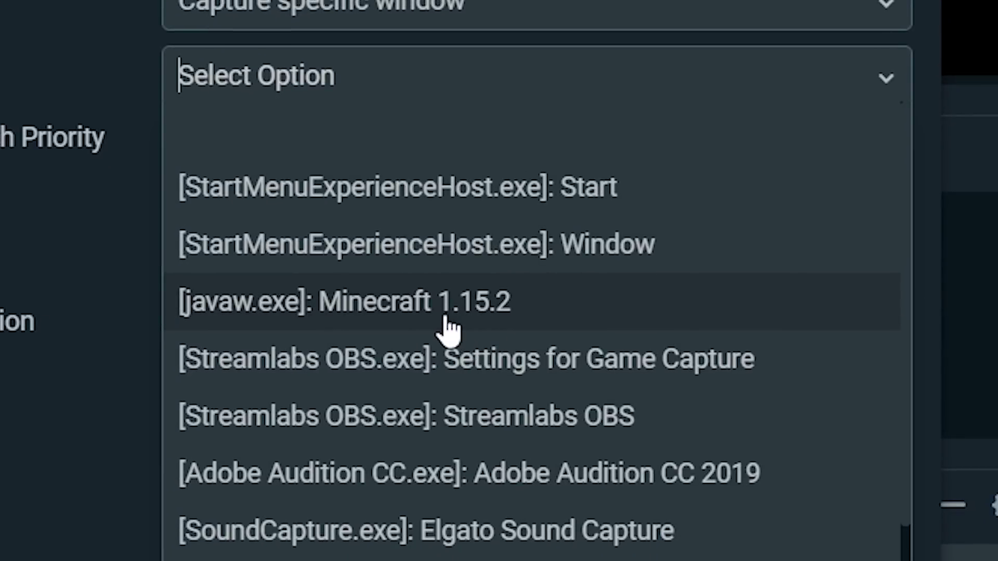
click(447, 329)
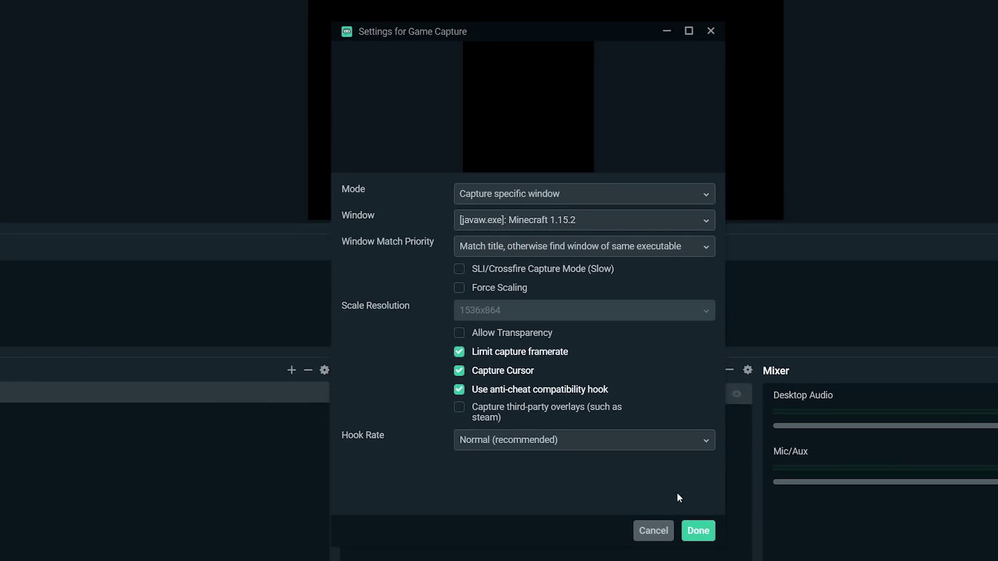
click(698, 531)
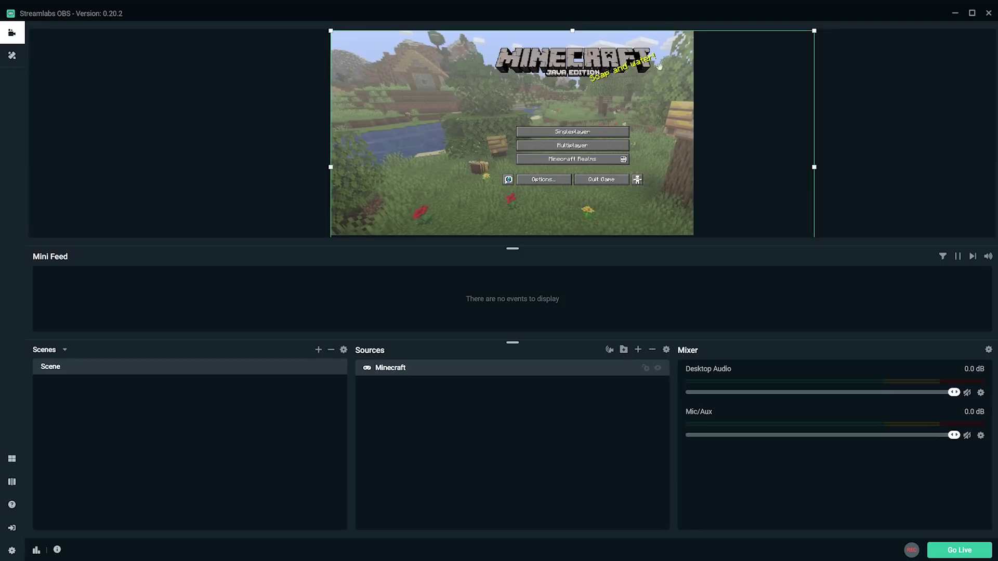
Stretch the Minecraft capture to fill the canvas, deselect it, and enlarge the preview area.
drag(334, 33, 455, 101)
drag(519, 156, 400, 89)
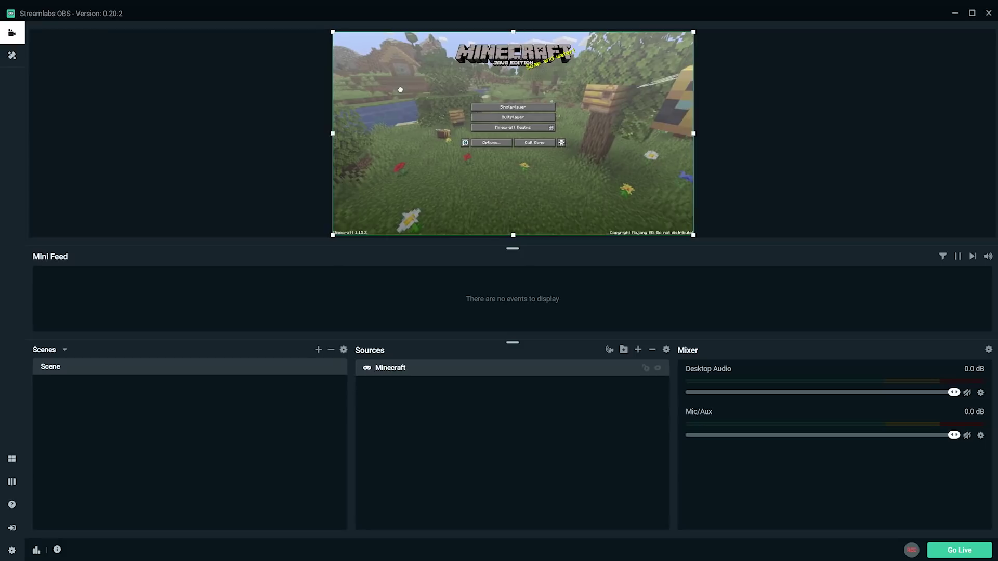
mouse_move(333, 33)
mouse_down()
mouse_move(254, 28)
mouse_move(330, 31)
mouse_up()
click(274, 114)
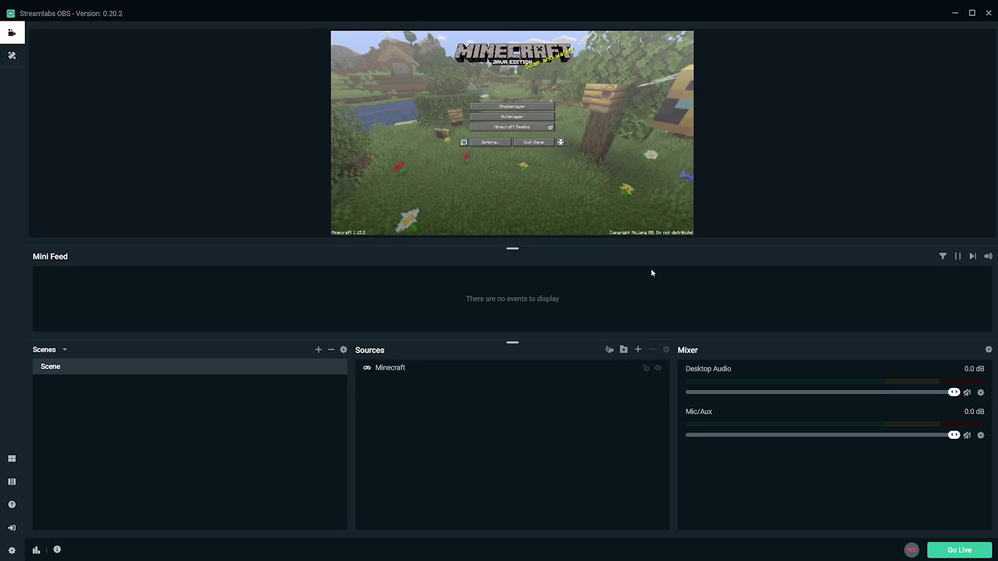
mouse_move(513, 249)
mouse_down()
mouse_move(514, 276)
mouse_move(513, 248)
mouse_up()
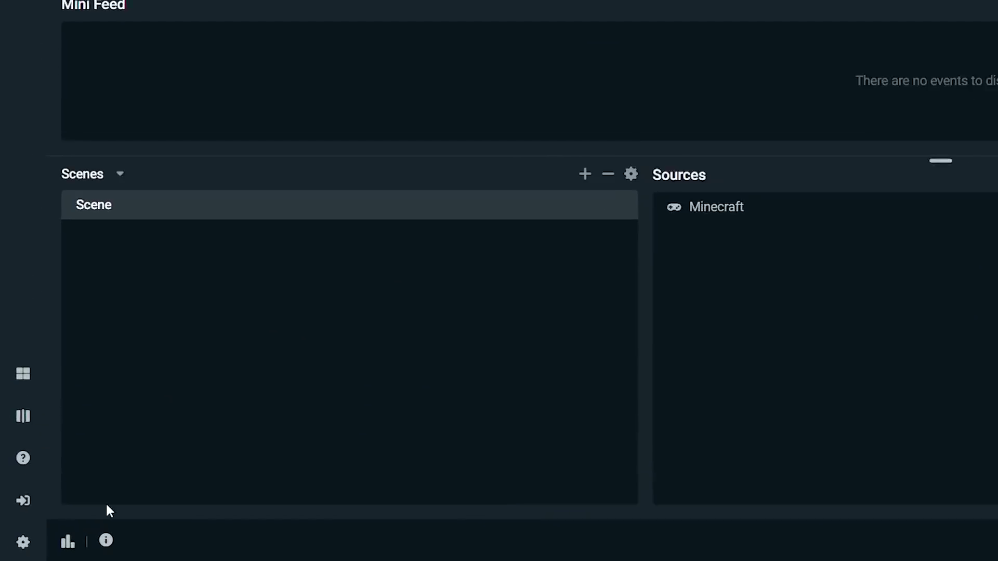
In the Output settings, switch the encoder to Hardware (NVENC) (new).
click(12, 551)
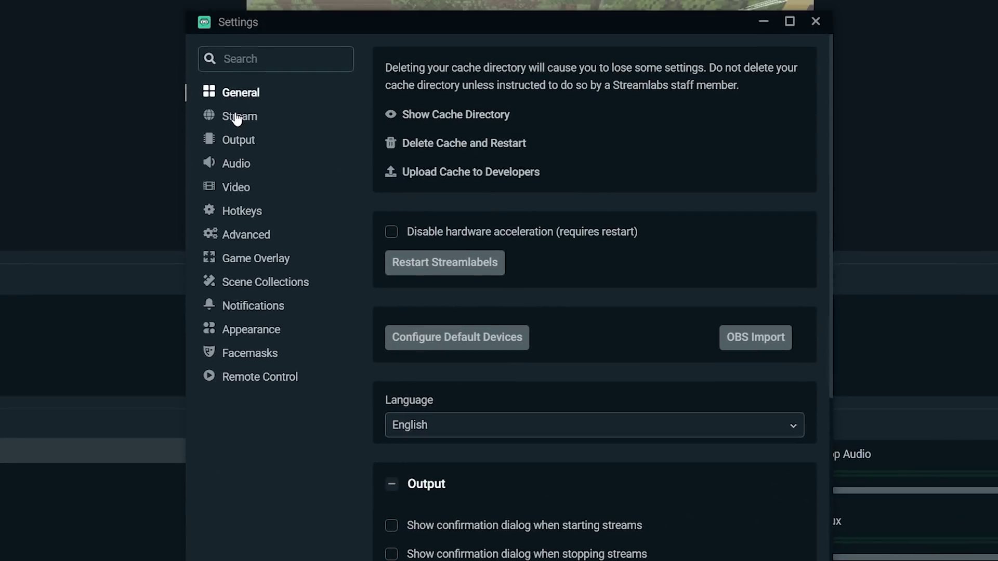
click(236, 117)
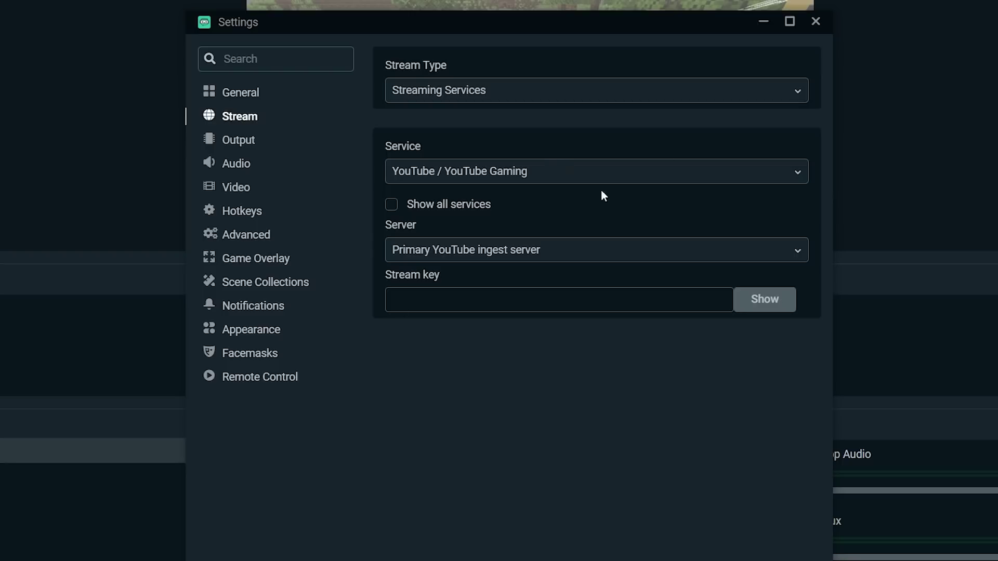
click(246, 151)
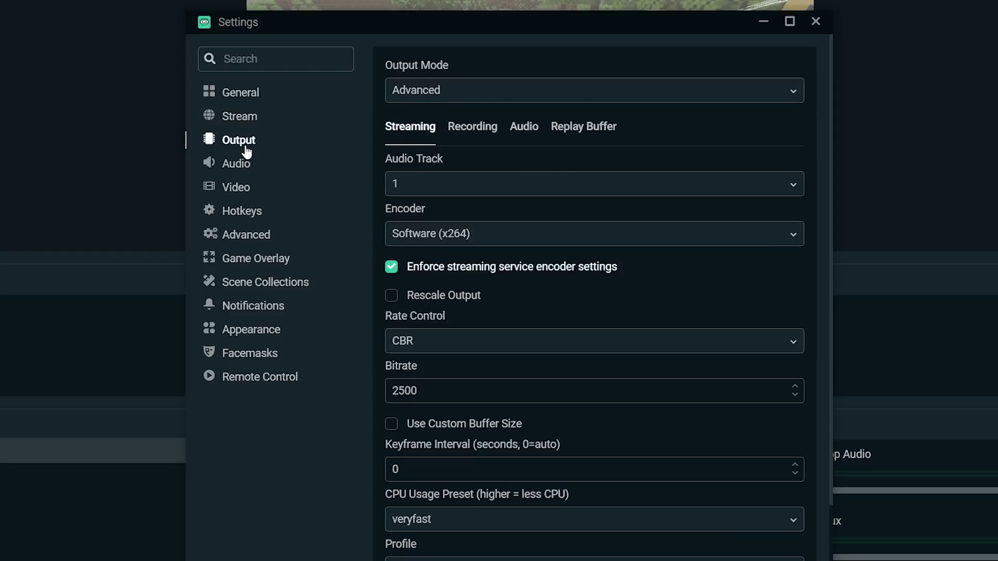
click(448, 247)
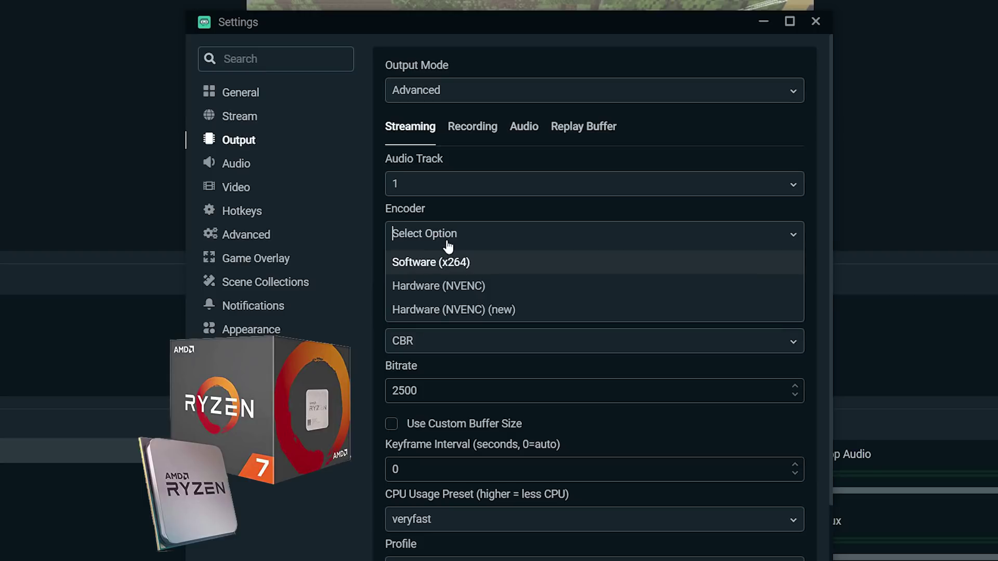
click(466, 310)
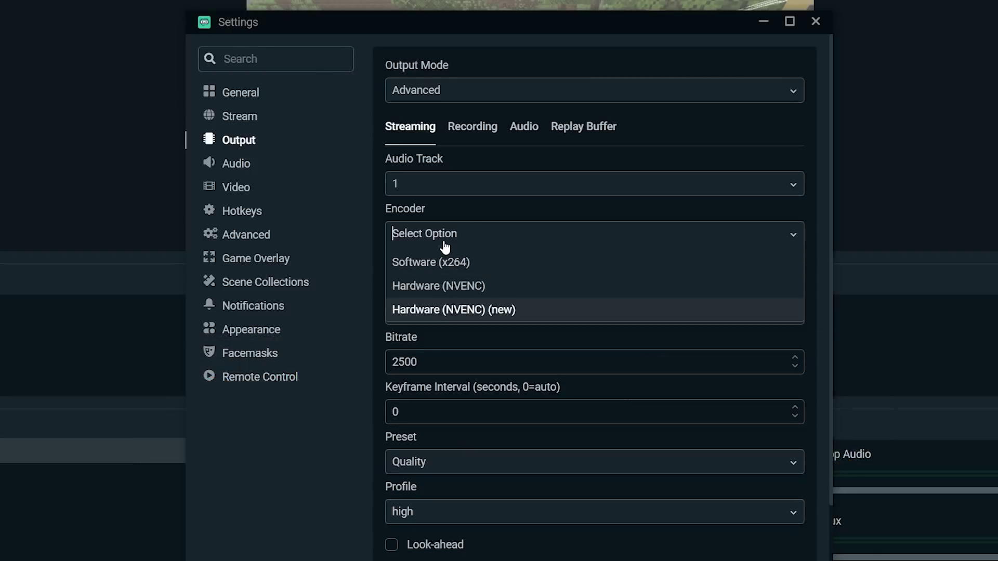
click(447, 312)
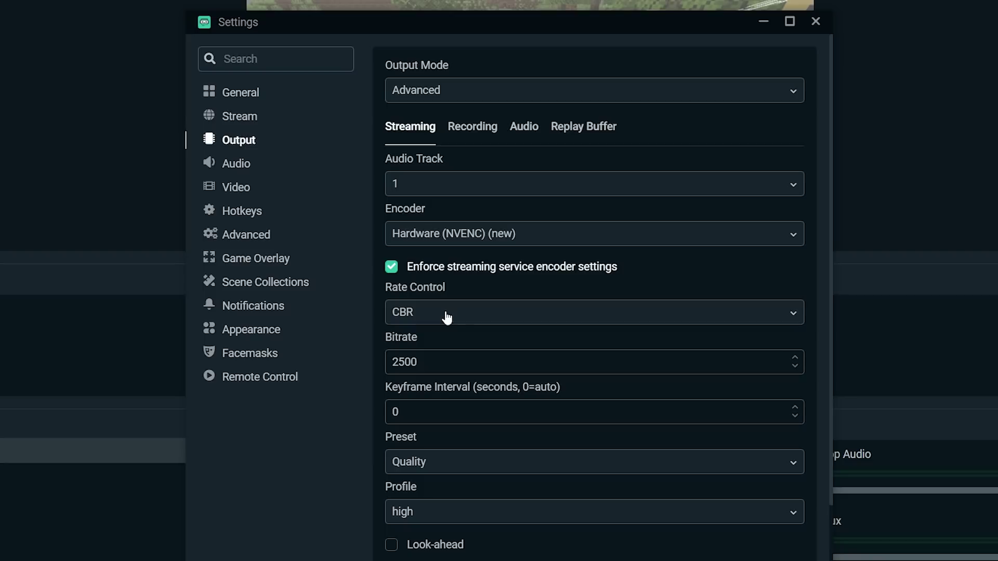
Raise the streaming bitrate from 2500 to 5000.
drag(418, 362, 381, 366)
text(5000)
scroll(564, 372, down, 2)
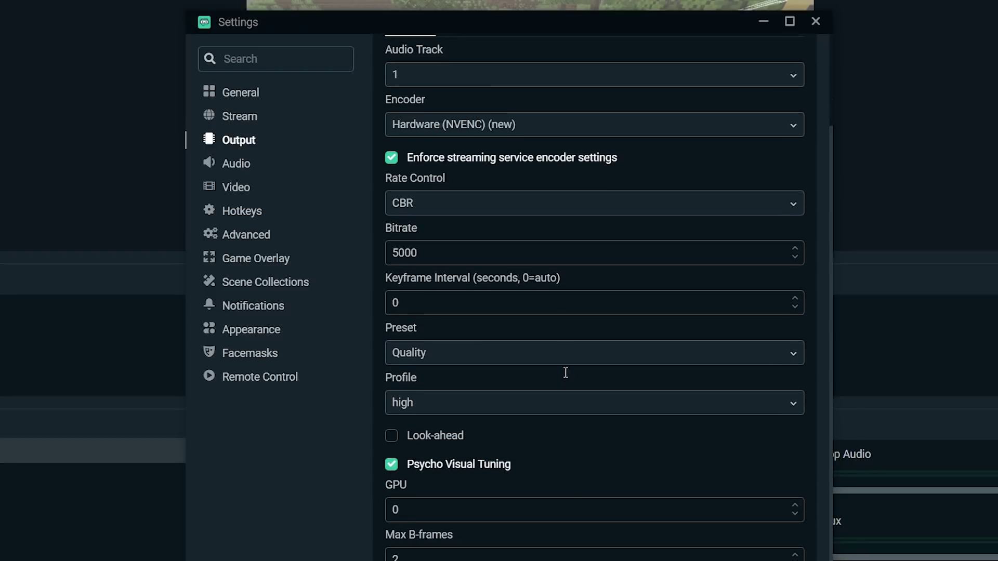
scroll(562, 359, up, 2)
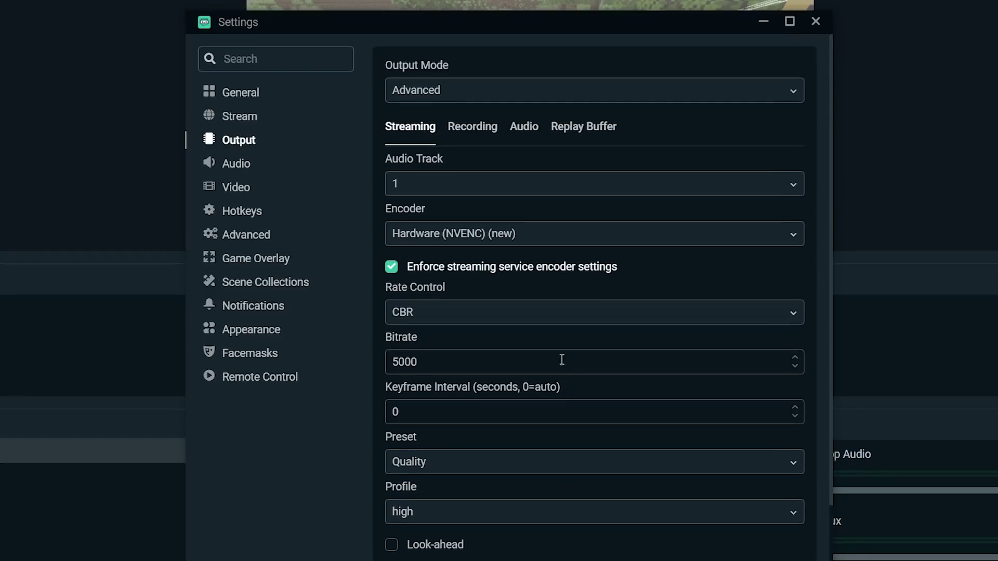
click(240, 190)
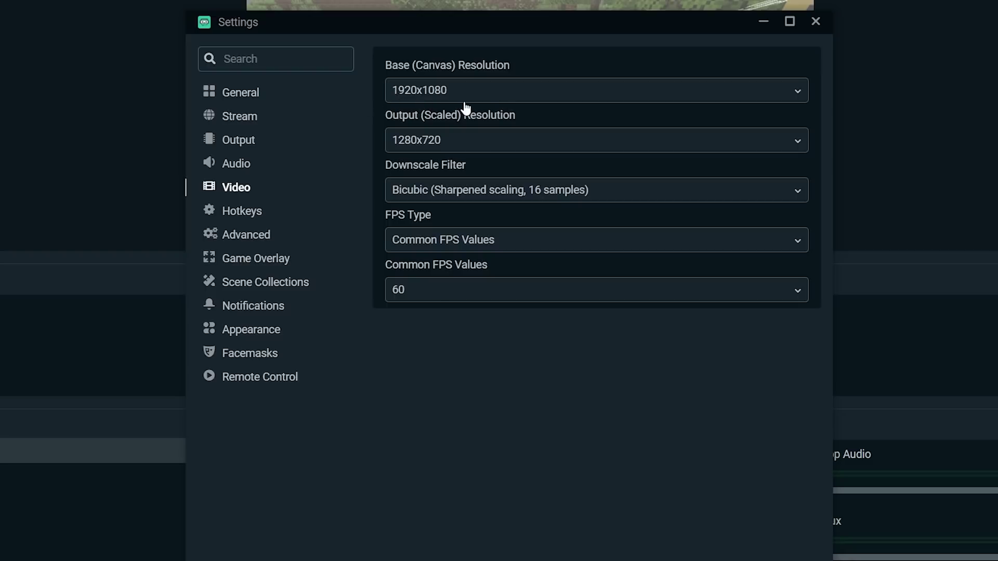
Set the base canvas resolution to 1920x1080, keeping 1280x720 output at 60 FPS, and check the preview.
drag(479, 27, 499, 41)
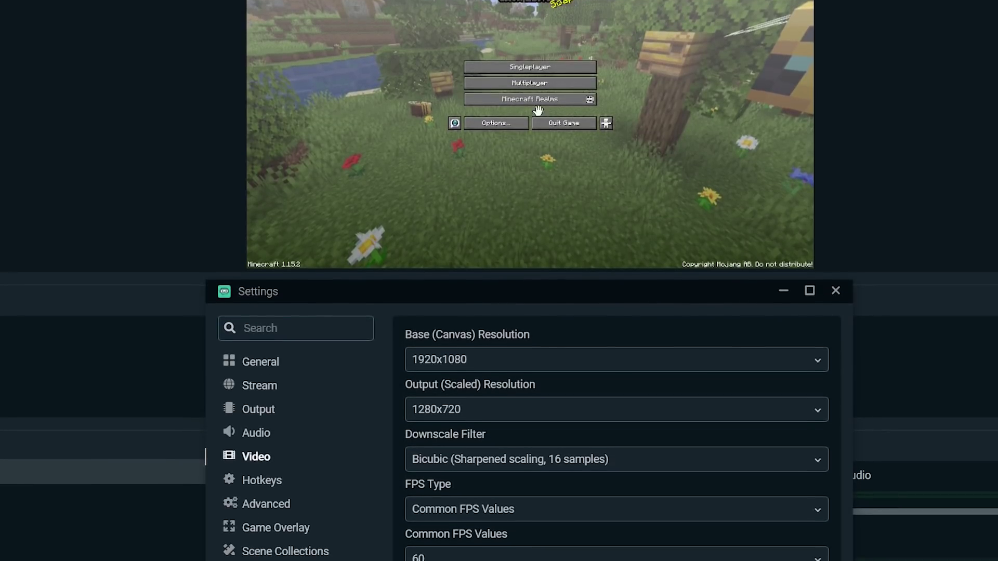
click(462, 421)
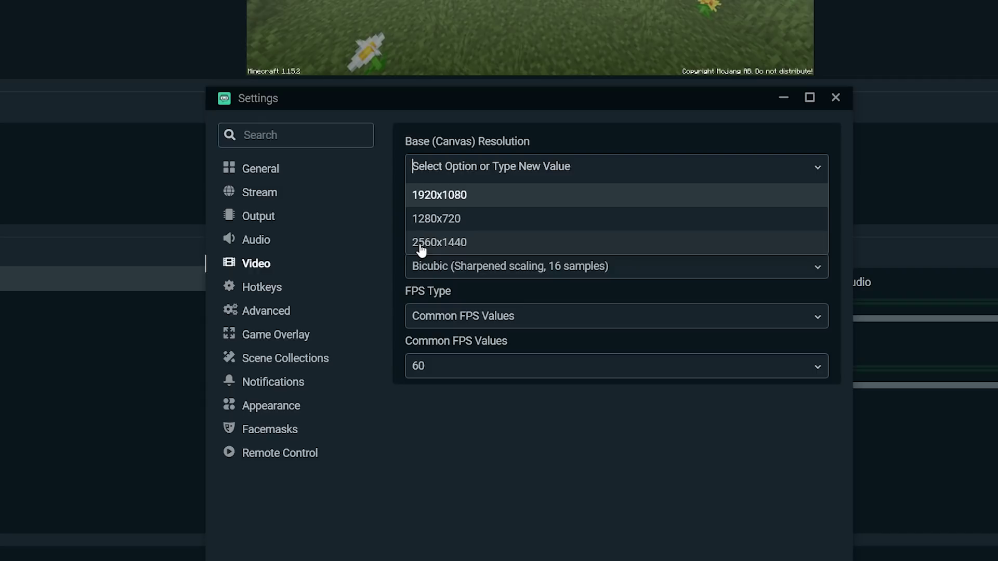
click(433, 197)
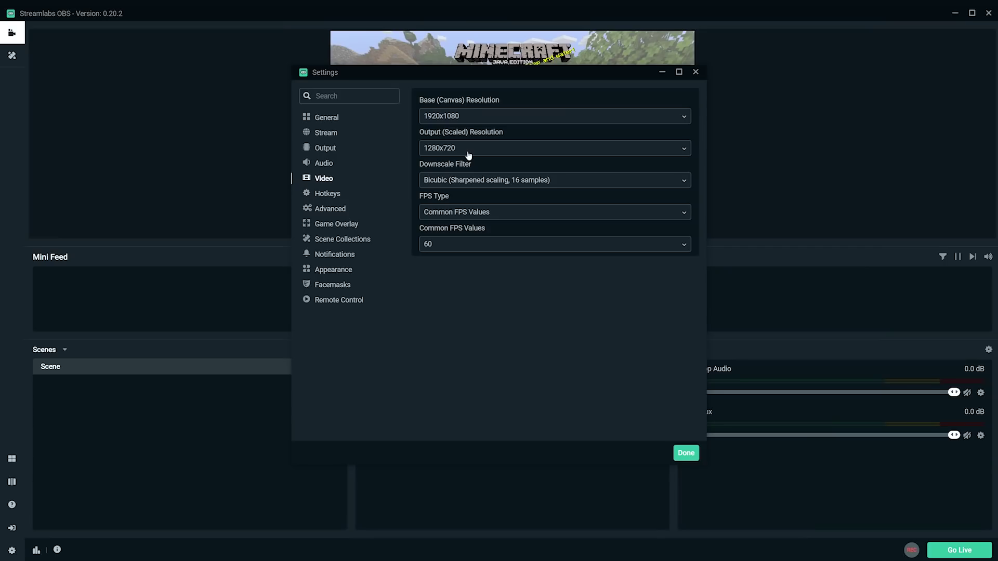
drag(465, 73, 471, 250)
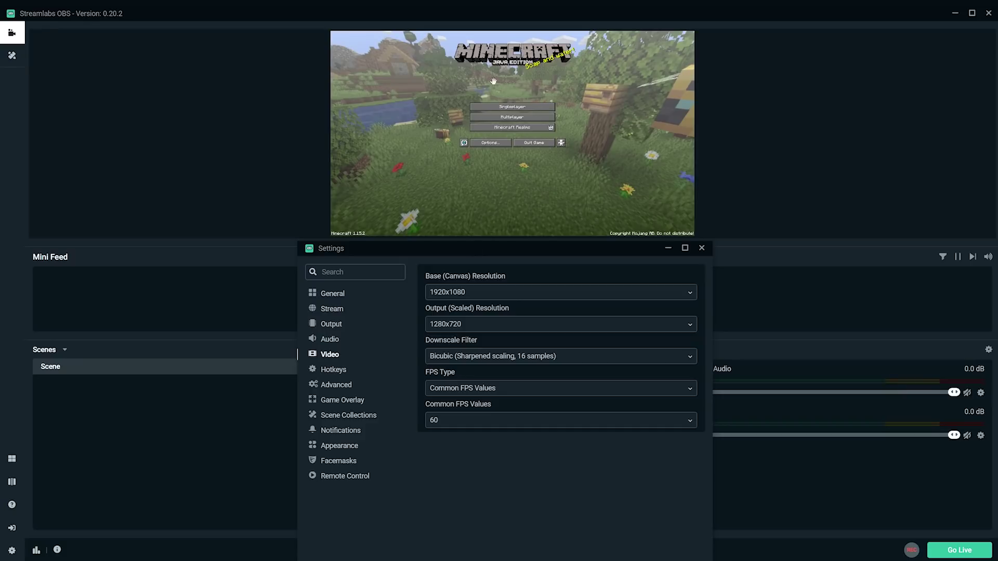
drag(472, 246, 465, 75)
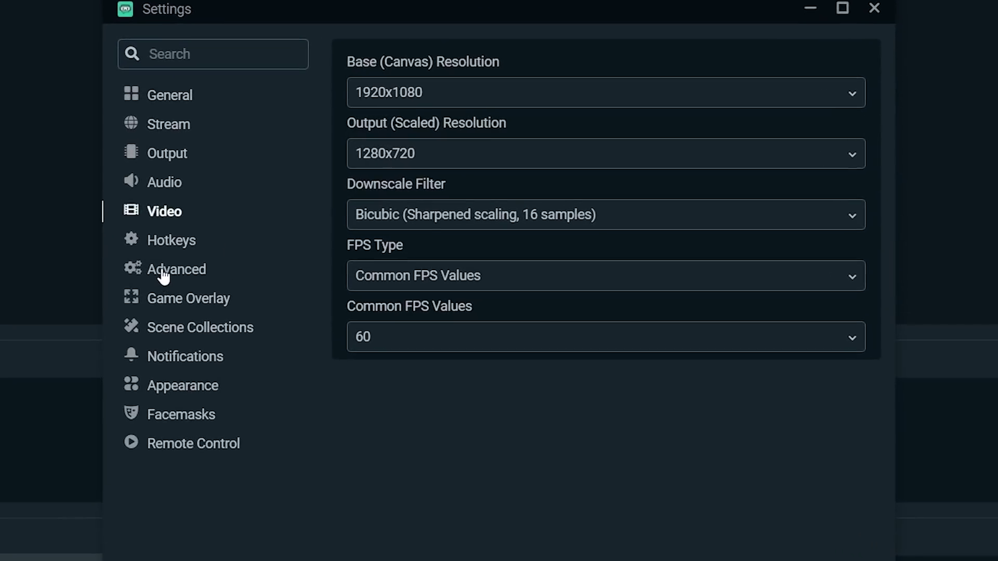
Scroll through the Advanced settings, then close Settings with Done.
click(309, 210)
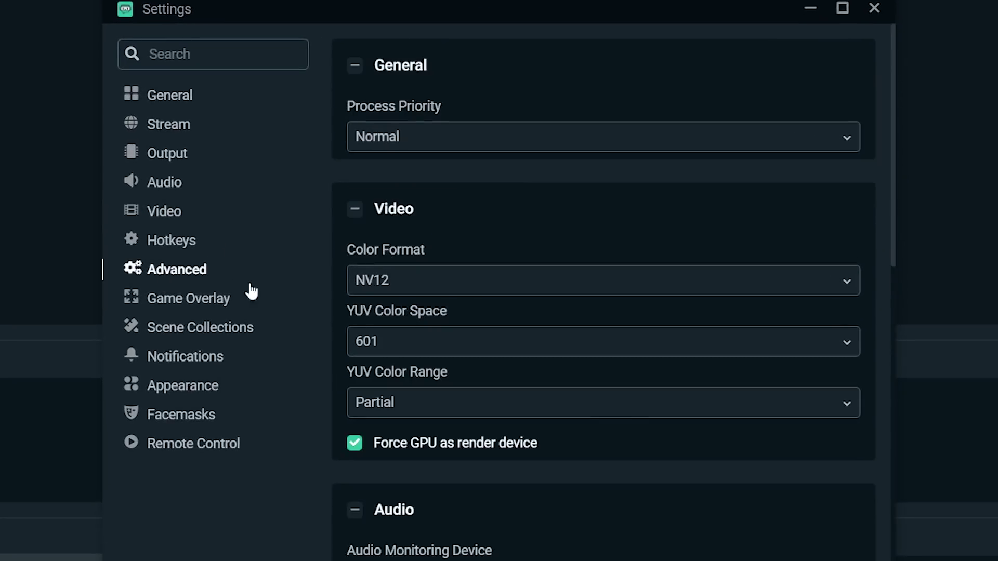
scroll(639, 417, down, 20)
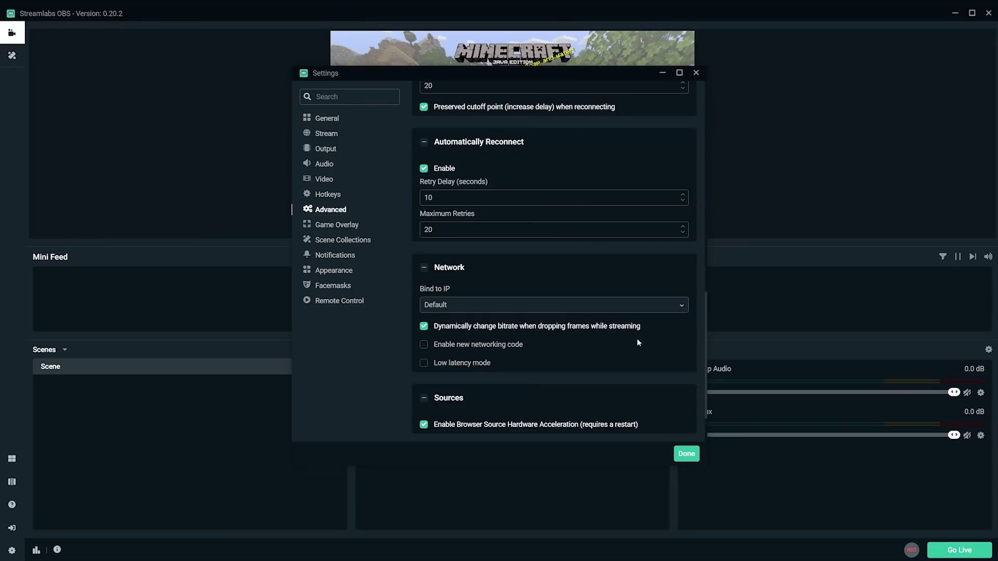
click(856, 486)
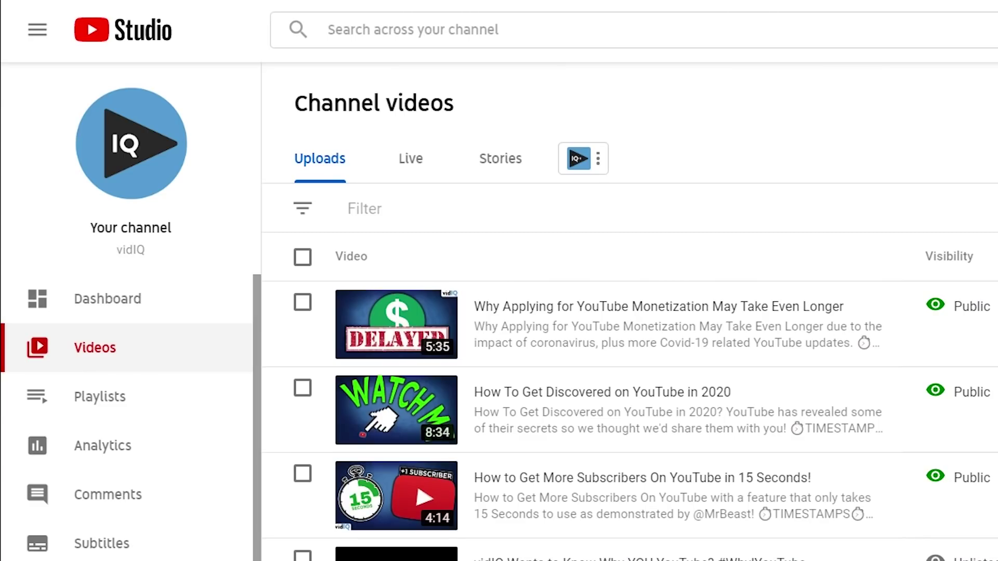
Choose Create > Go live and dismiss the previous-streams dropdown in the new-stream dialog.
click(763, 59)
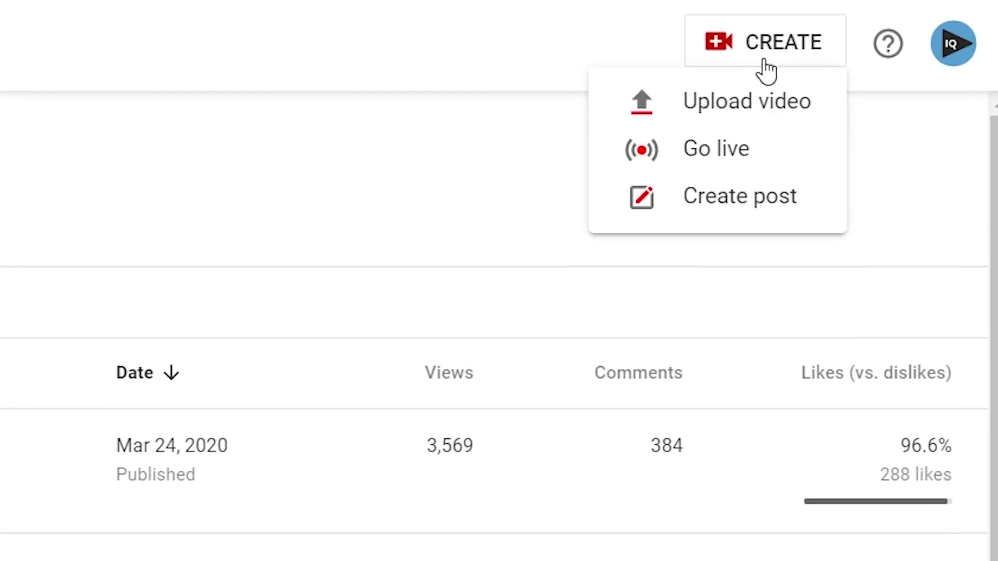
click(759, 177)
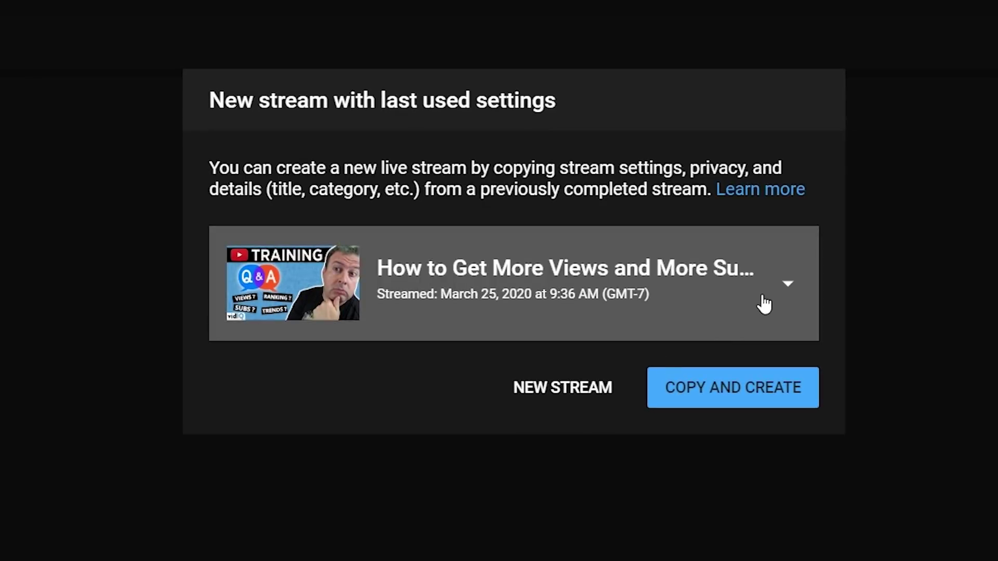
click(789, 289)
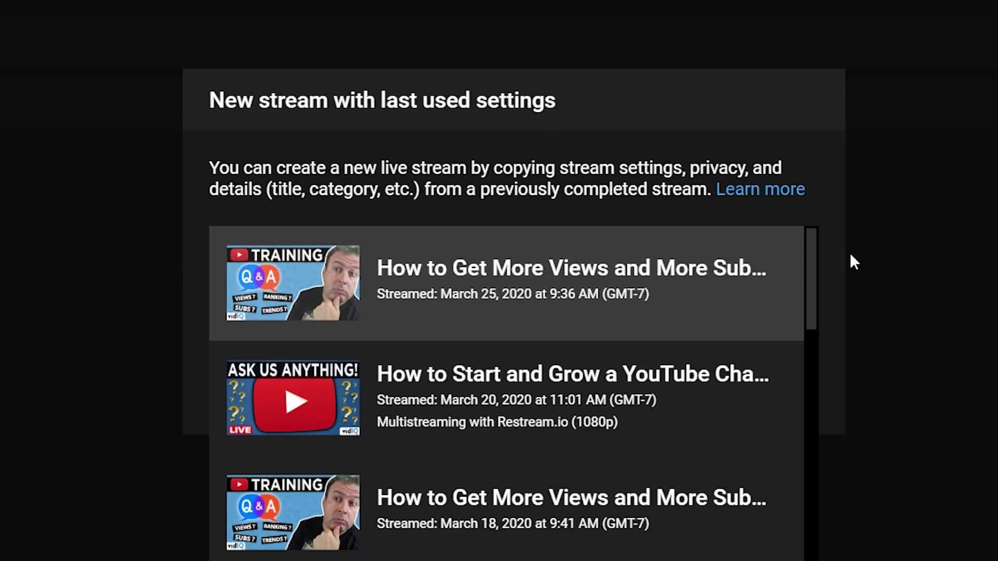
click(917, 239)
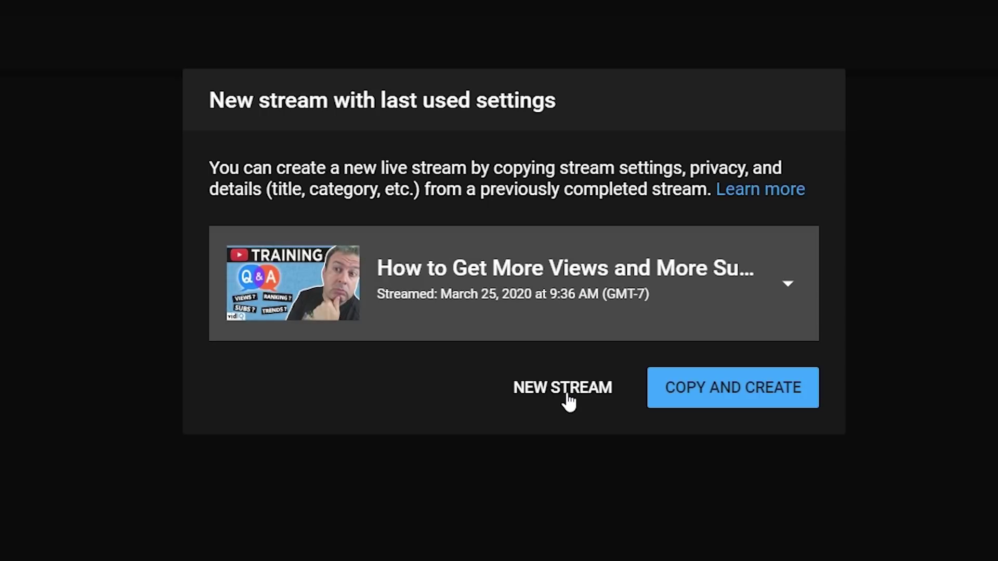
Start a new stream and title it 'Minecraft LIVE!'.
click(568, 393)
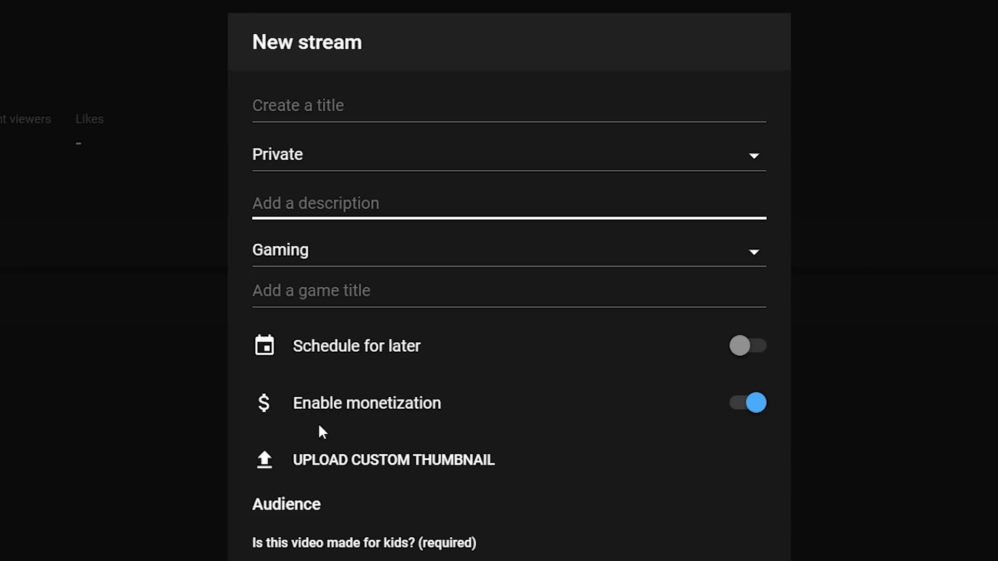
click(364, 99)
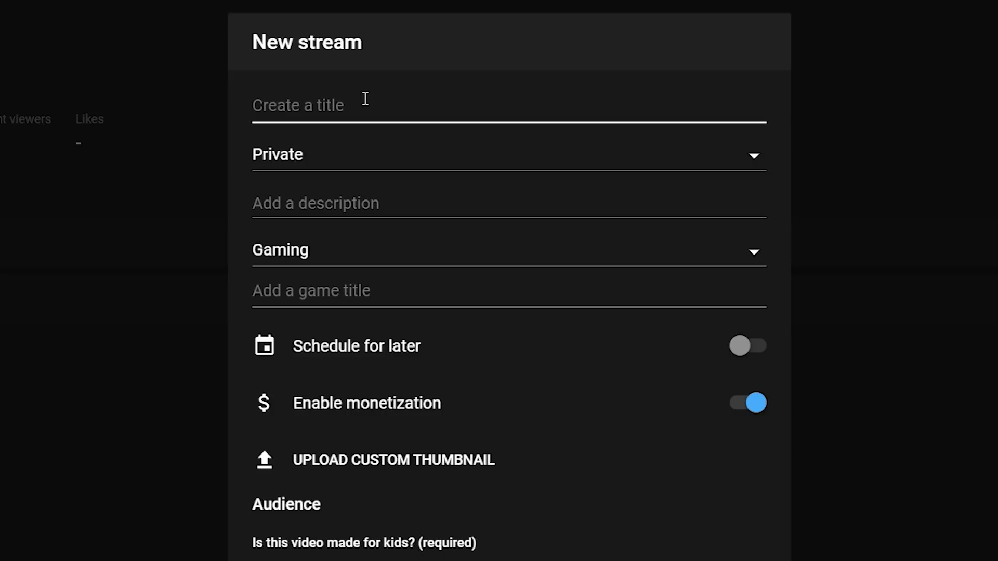
text(H)
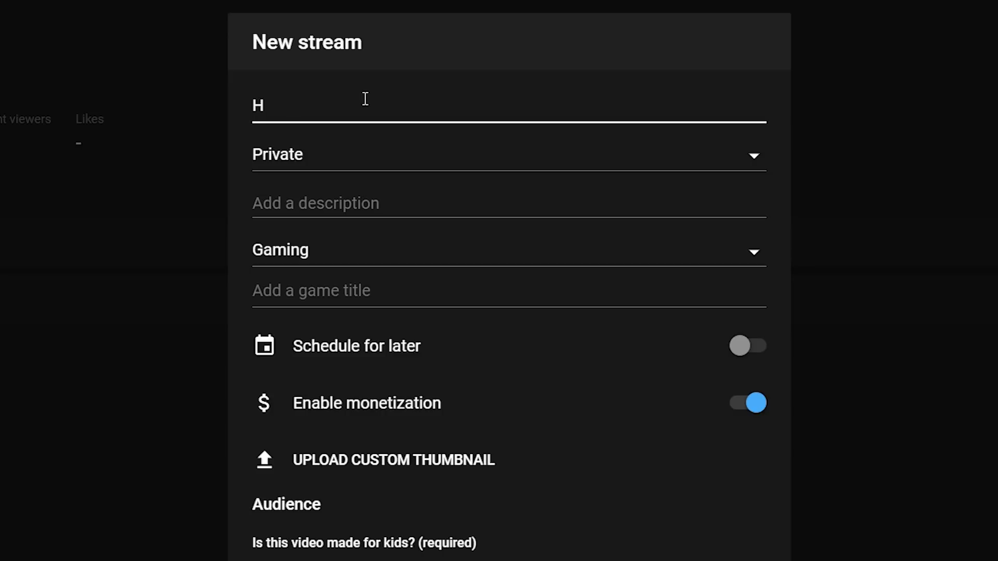
key(BackSpace)
text(Minecra)
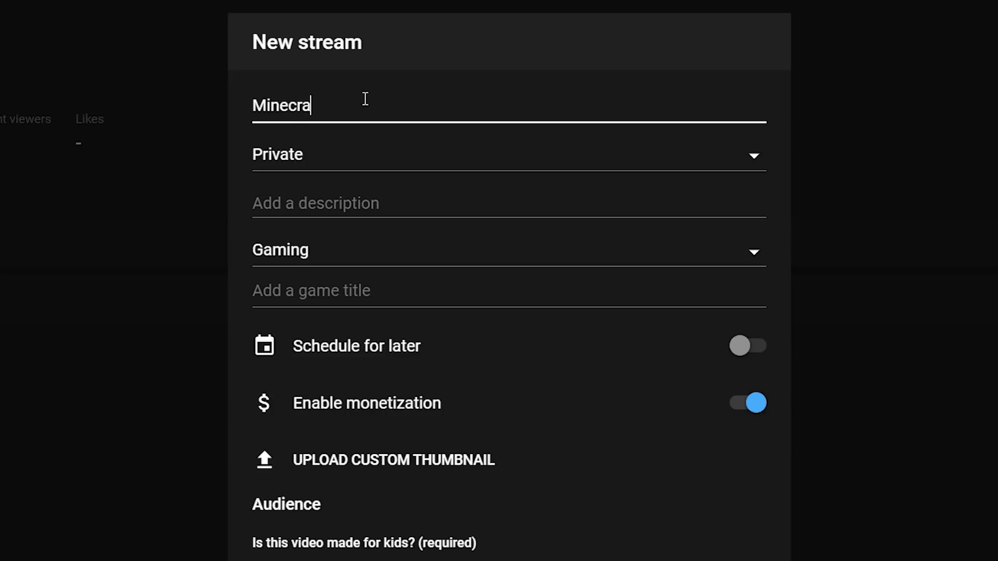
text(ft LIVE!)
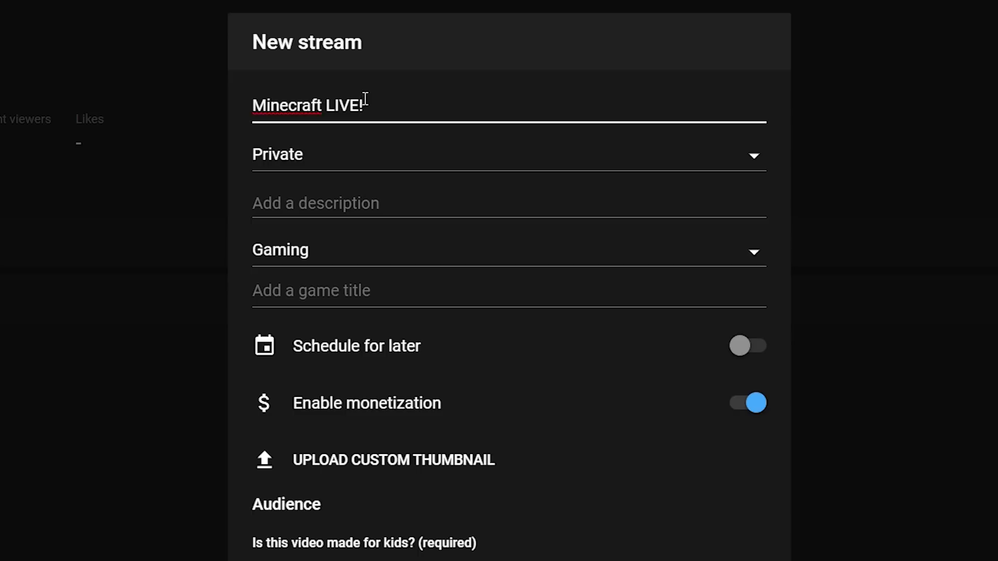
Set the stream visibility to Public and the game title to Minecraft (2009).
click(737, 159)
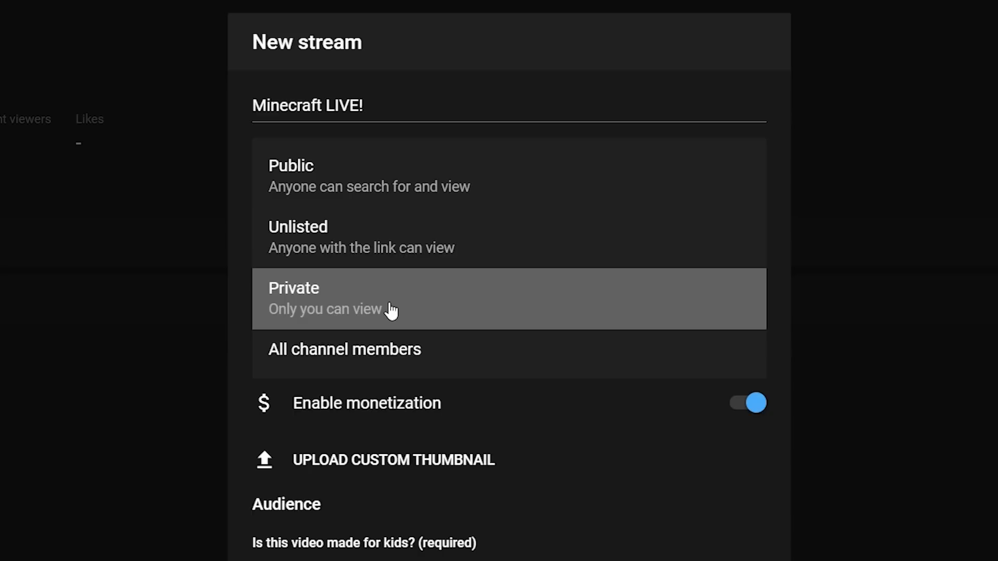
click(394, 180)
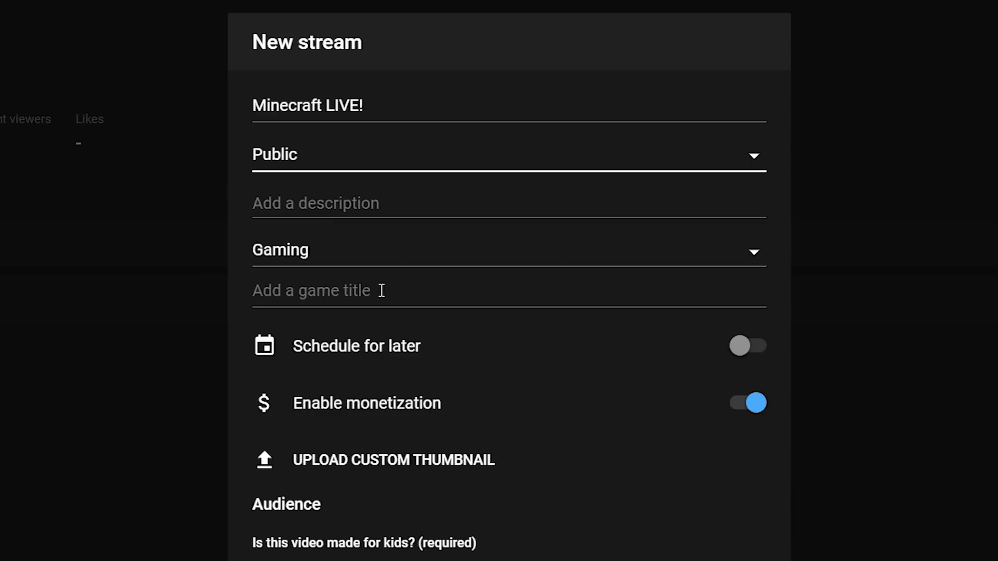
click(335, 297)
text(Mine)
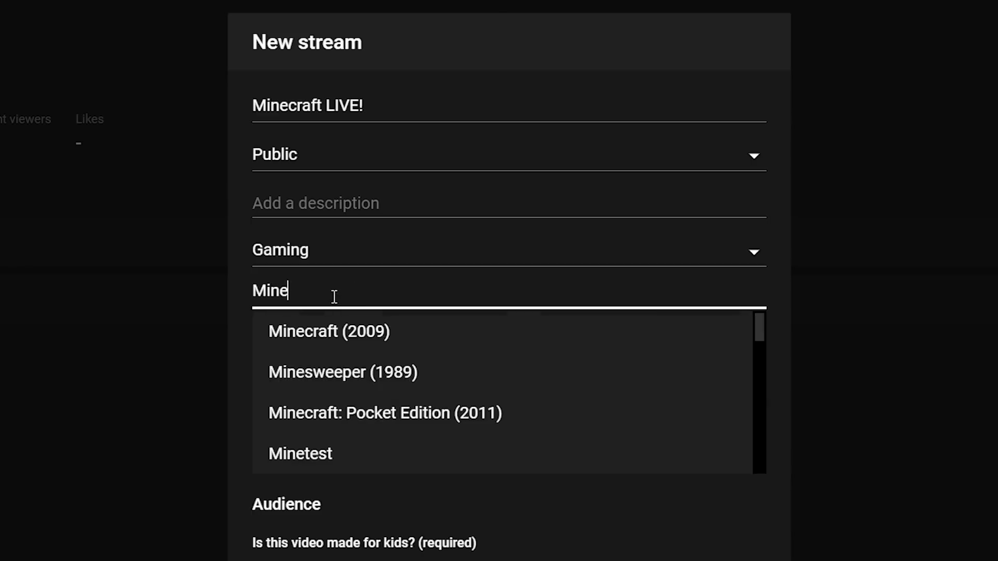
text(craft)
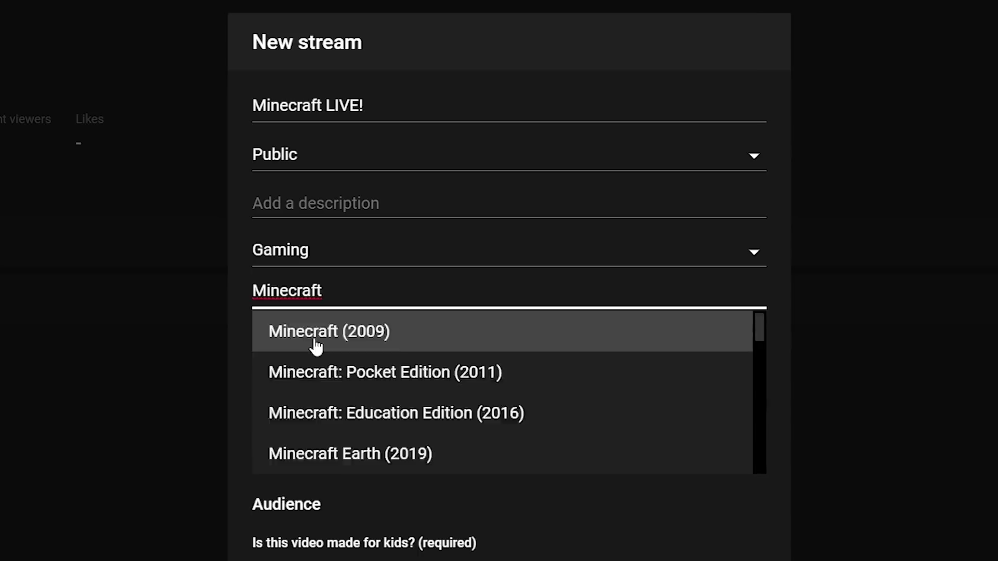
click(316, 332)
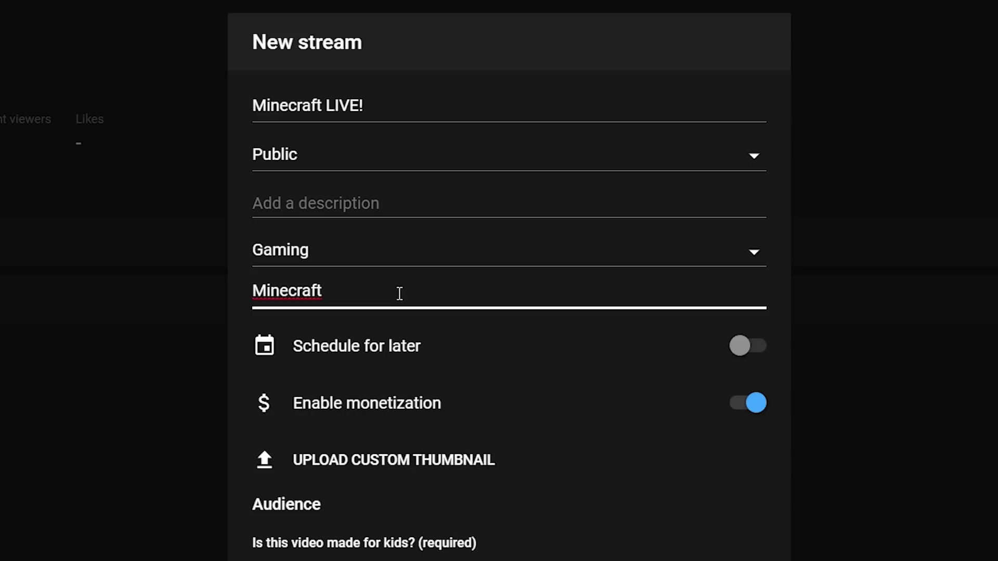
click(753, 252)
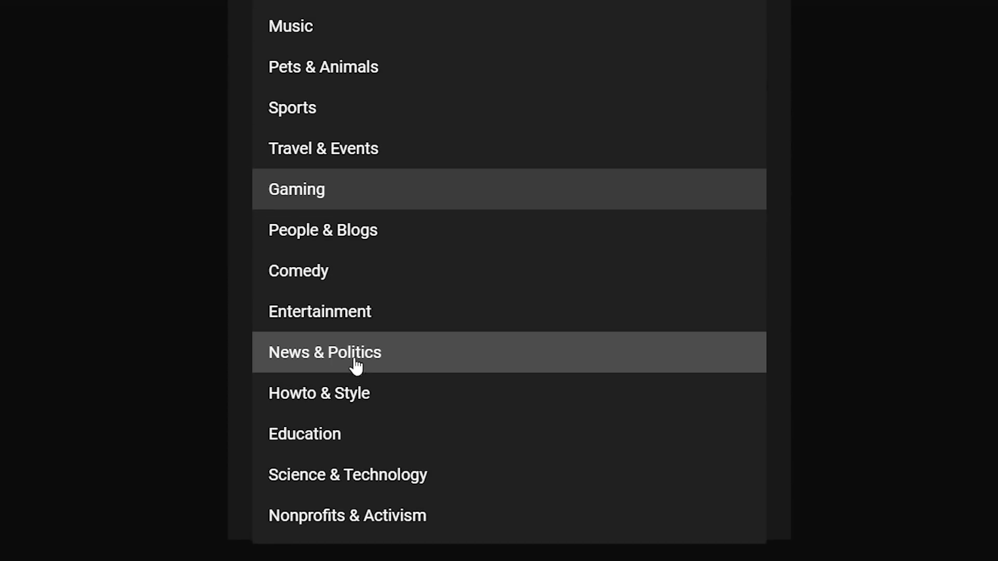
Set the category to Howto & Style and schedule the stream for Wed, Mar 25, 3:30 PM.
click(356, 409)
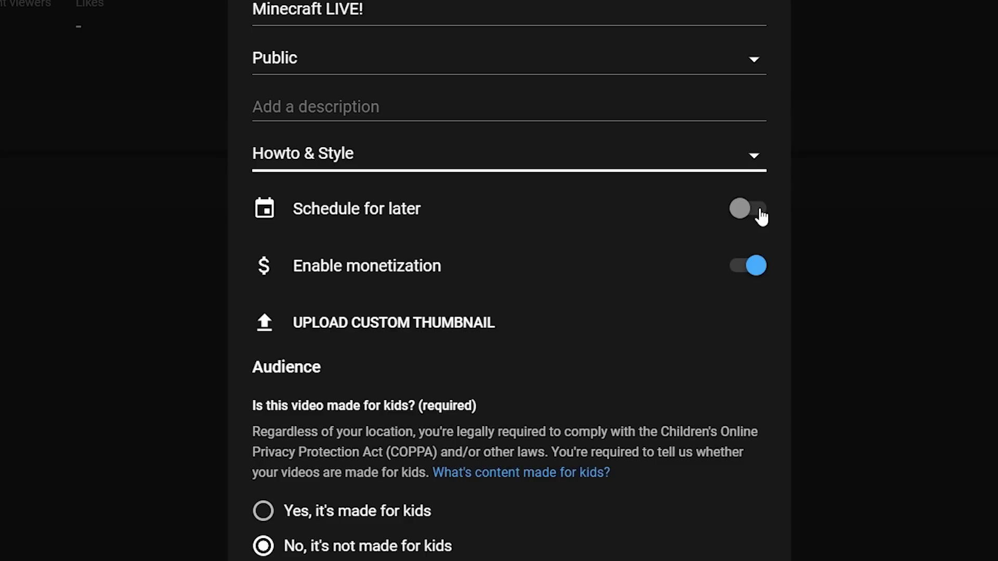
click(760, 216)
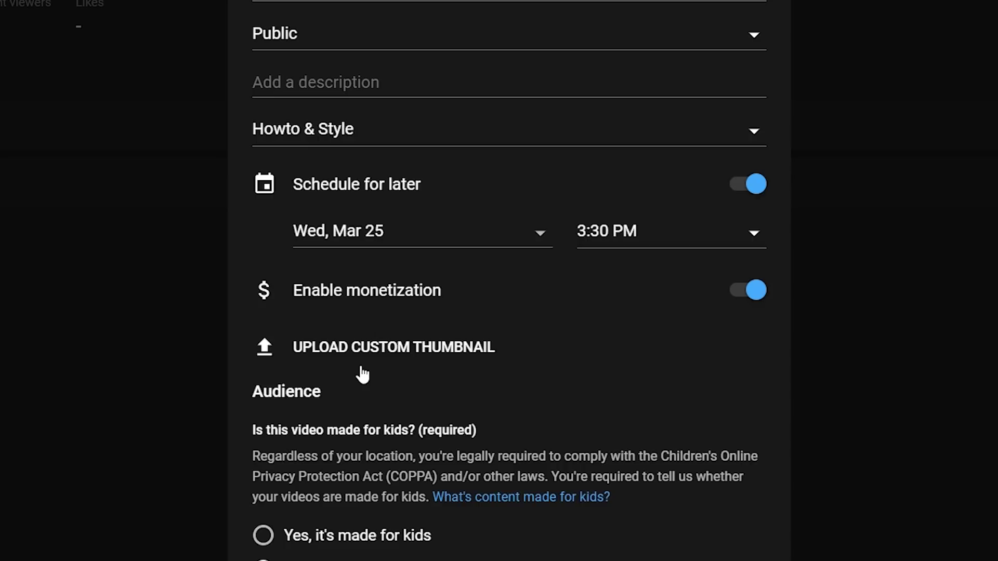
scroll(362, 375, down, 4)
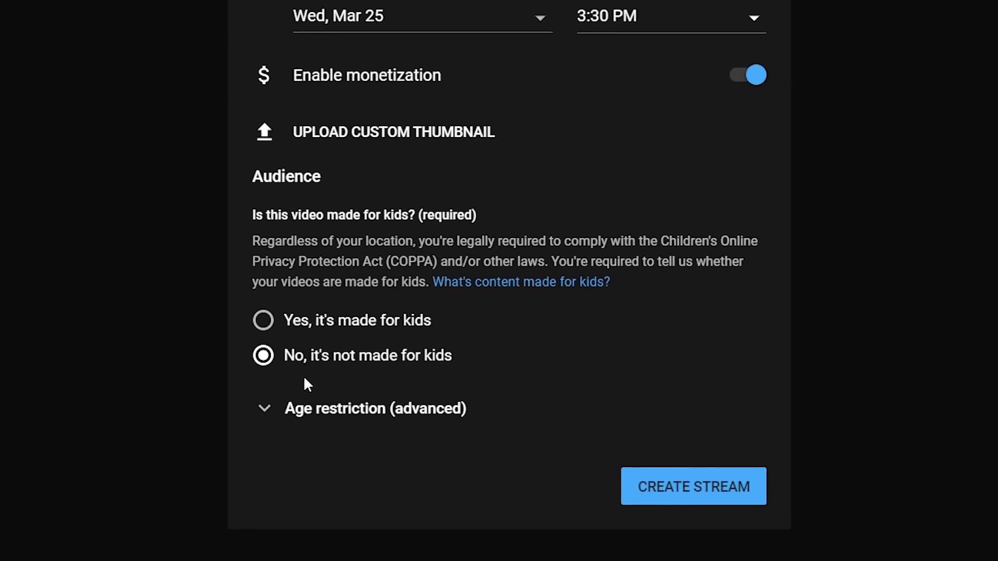
click(266, 414)
Keep age restriction at 'No, don't restrict' and create the Minecraft LIVE! stream.
scroll(559, 272, down, 1)
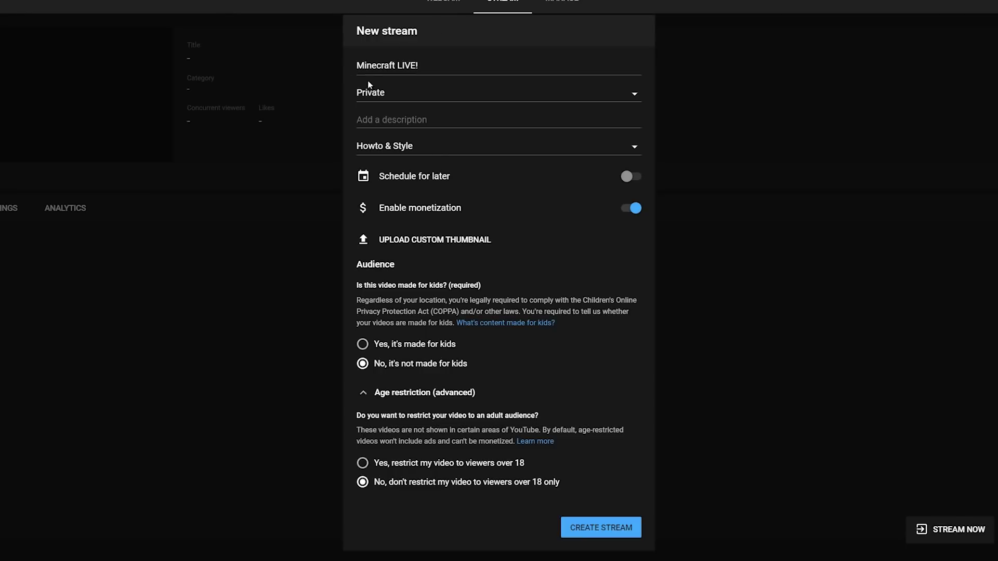
click(608, 531)
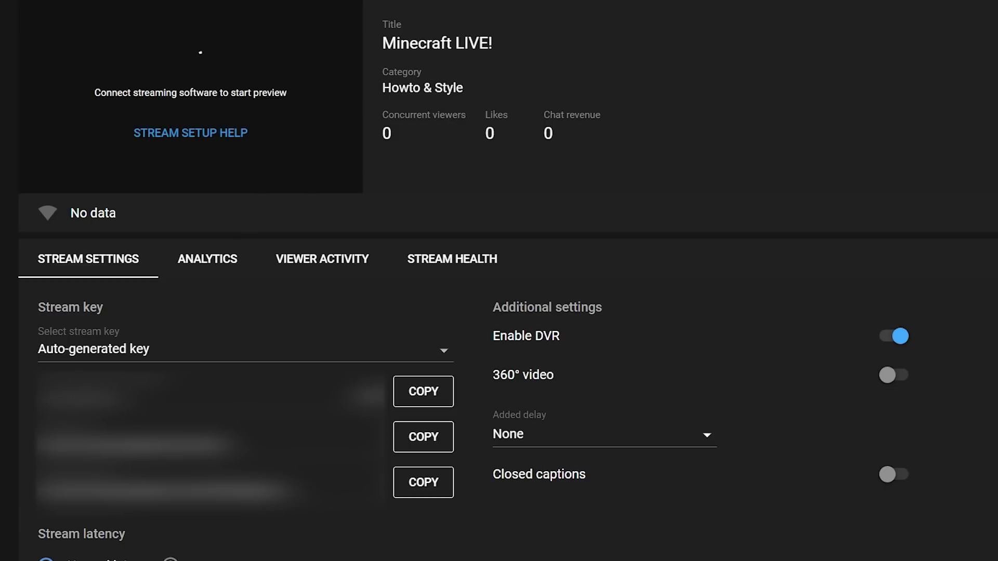
Check the latency help, Analytics, Viewer Activity and Stream Health, then go to the channel's Videos.
mouse_move(171, 560)
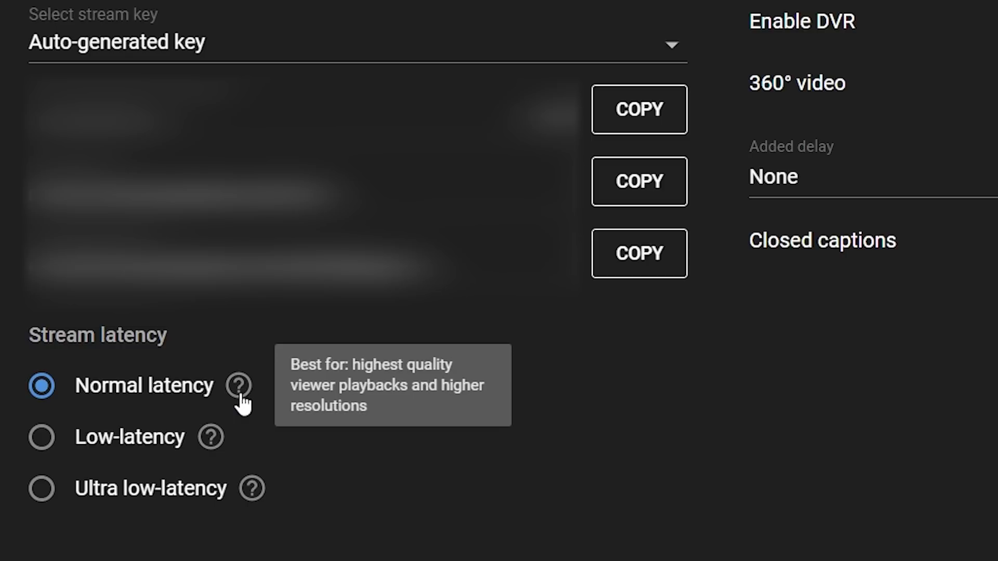
mouse_move(248, 500)
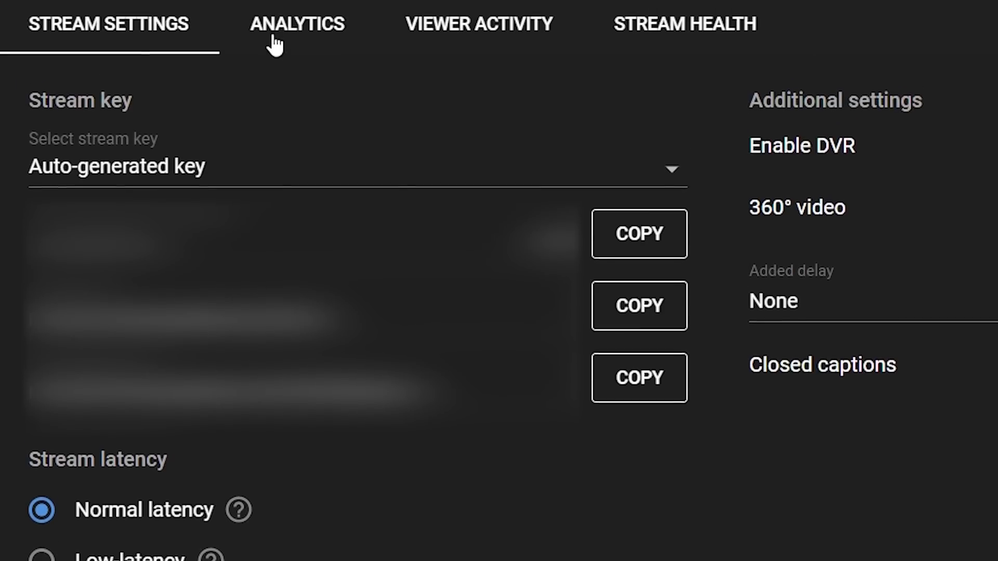
click(274, 50)
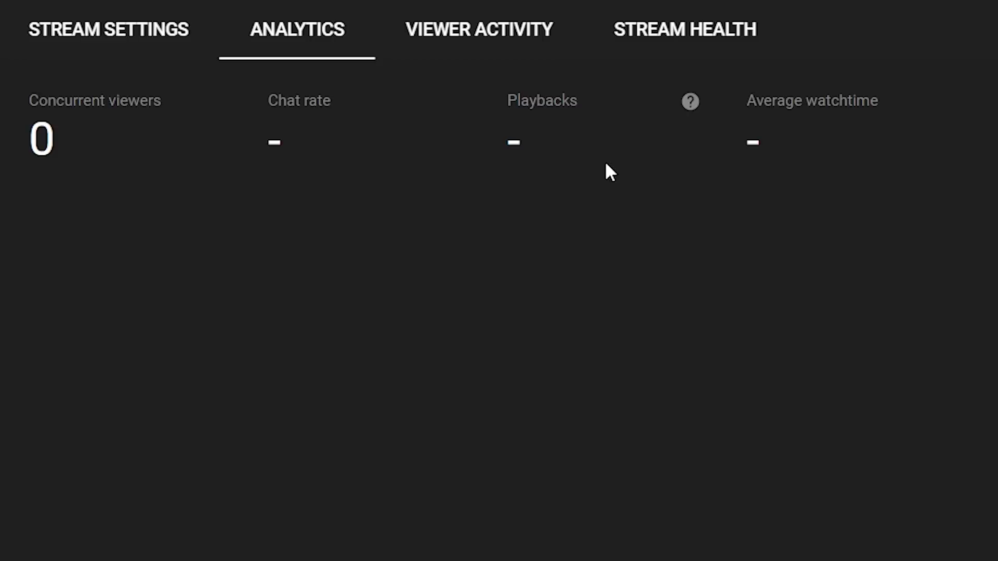
click(551, 42)
click(634, 39)
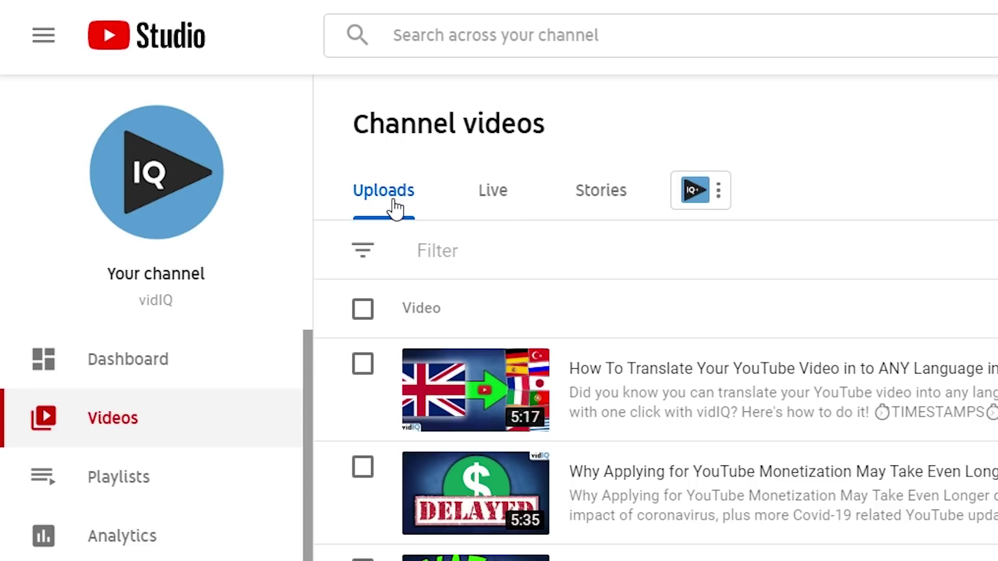
click(475, 215)
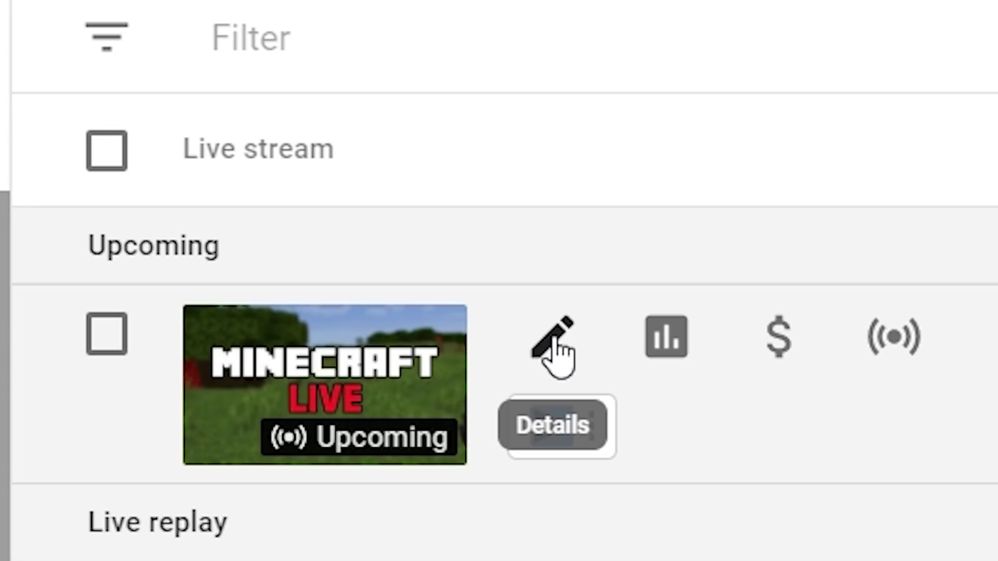
Open the Minecraft LIVE! stream's Video details page and scroll down through it.
click(593, 406)
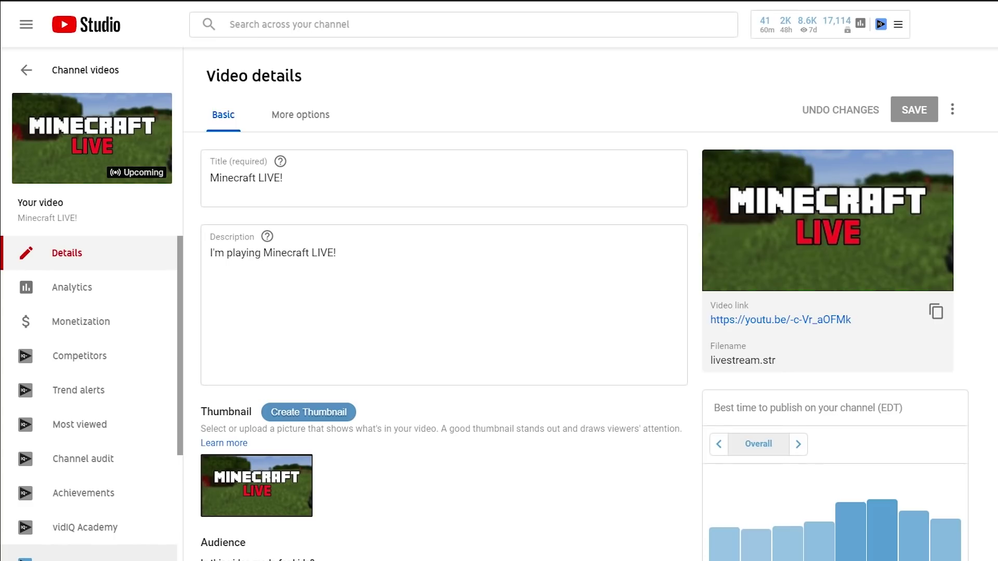
scroll(444, 311, down, 9)
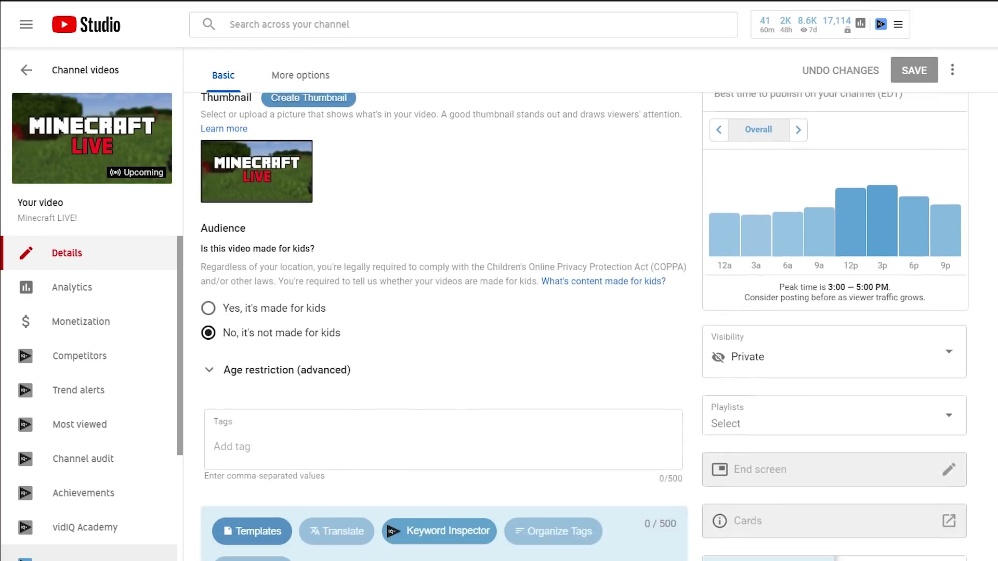